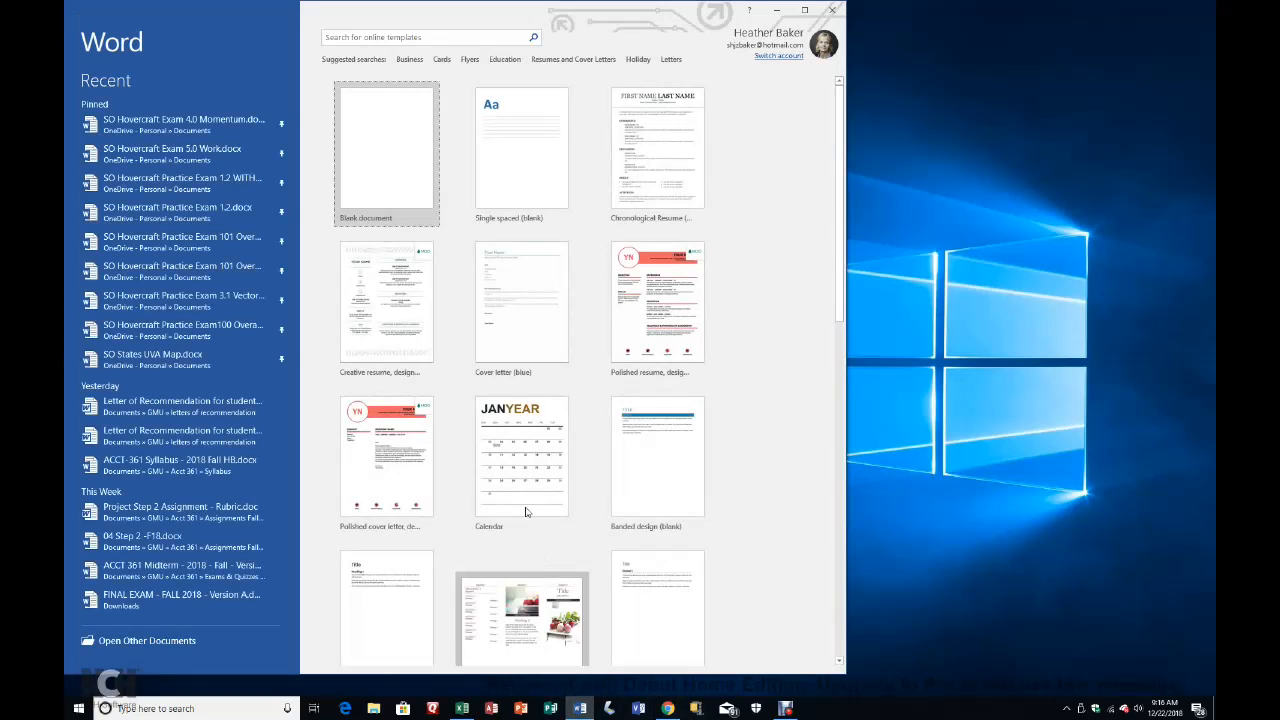
# Create a blank document and review the return mailing address stored in the advanced Word options.
pyautogui.click(397, 188)
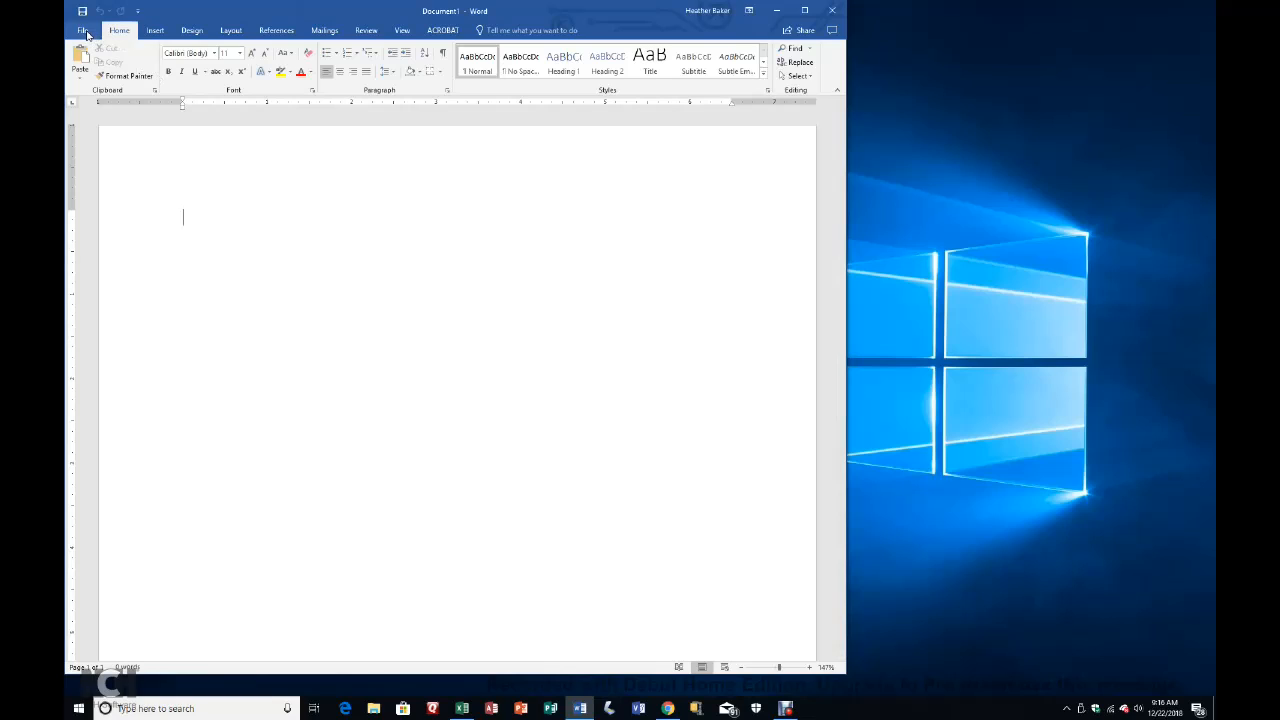
pyautogui.click(84, 31)
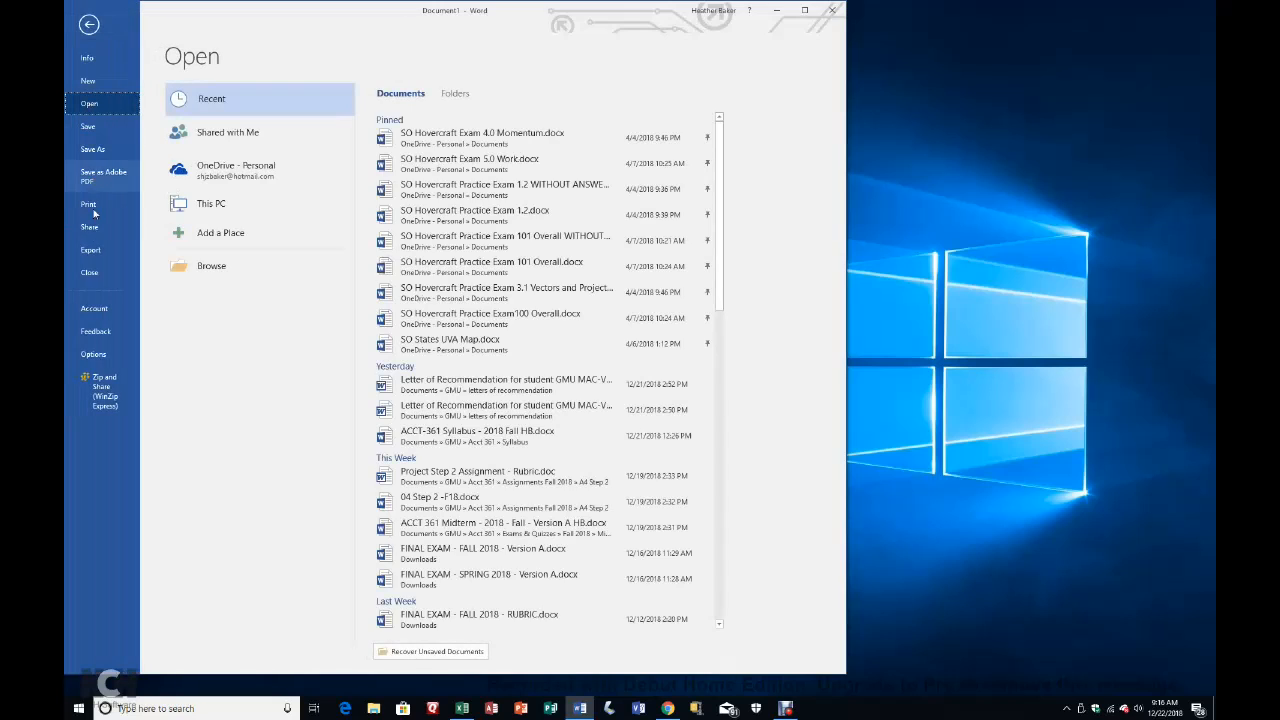
pyautogui.click(93, 355)
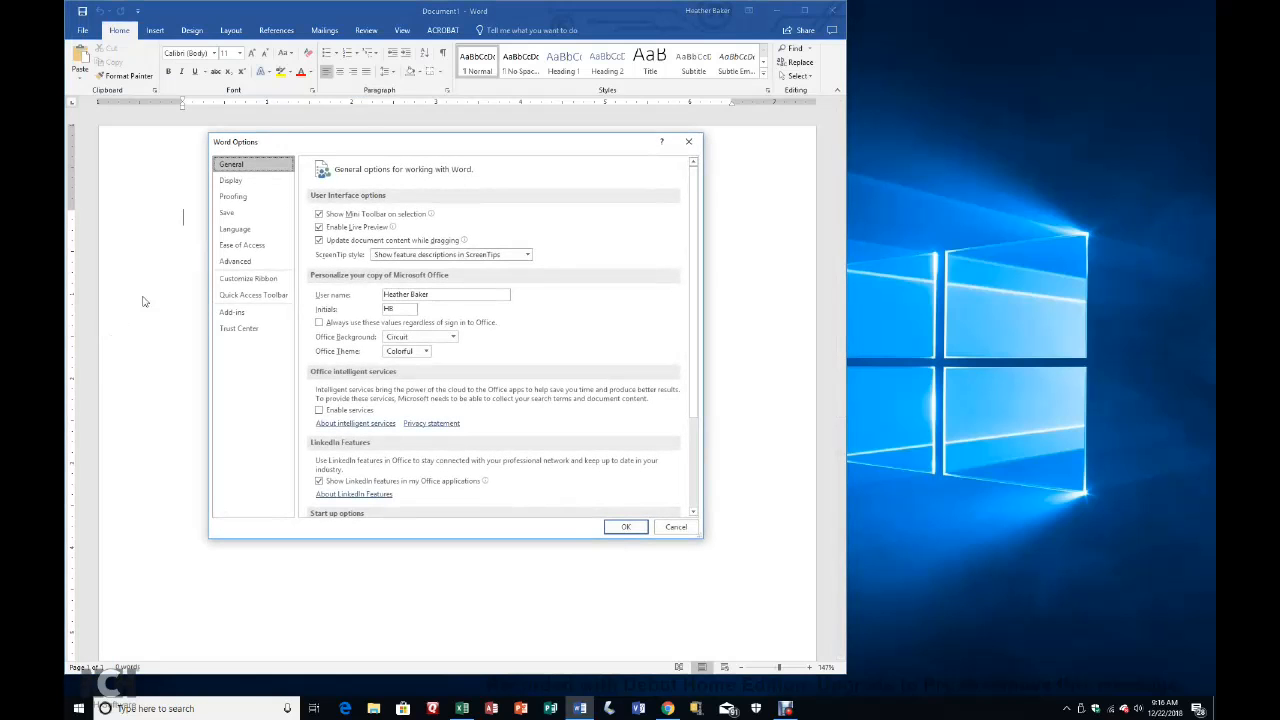
pyautogui.click(245, 262)
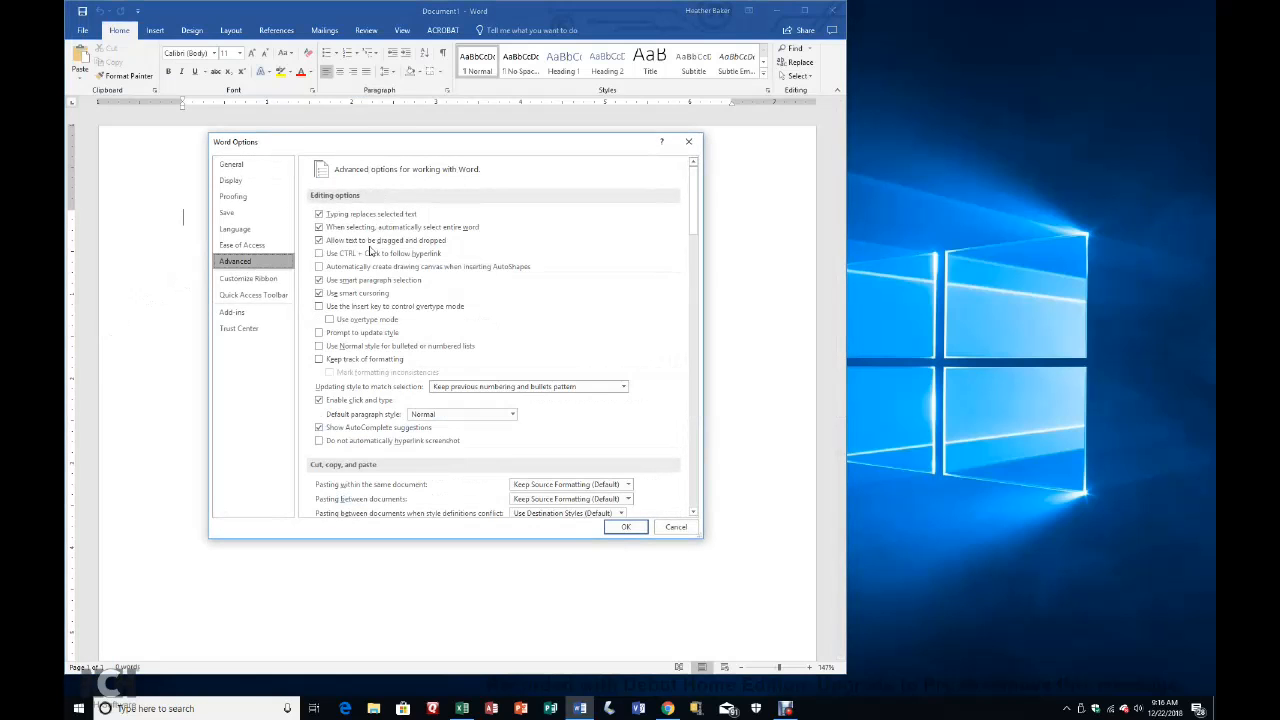
pyautogui.moveTo(697, 188); pyautogui.dragTo(696, 456)
pyautogui.scroll(3, 696, 456)
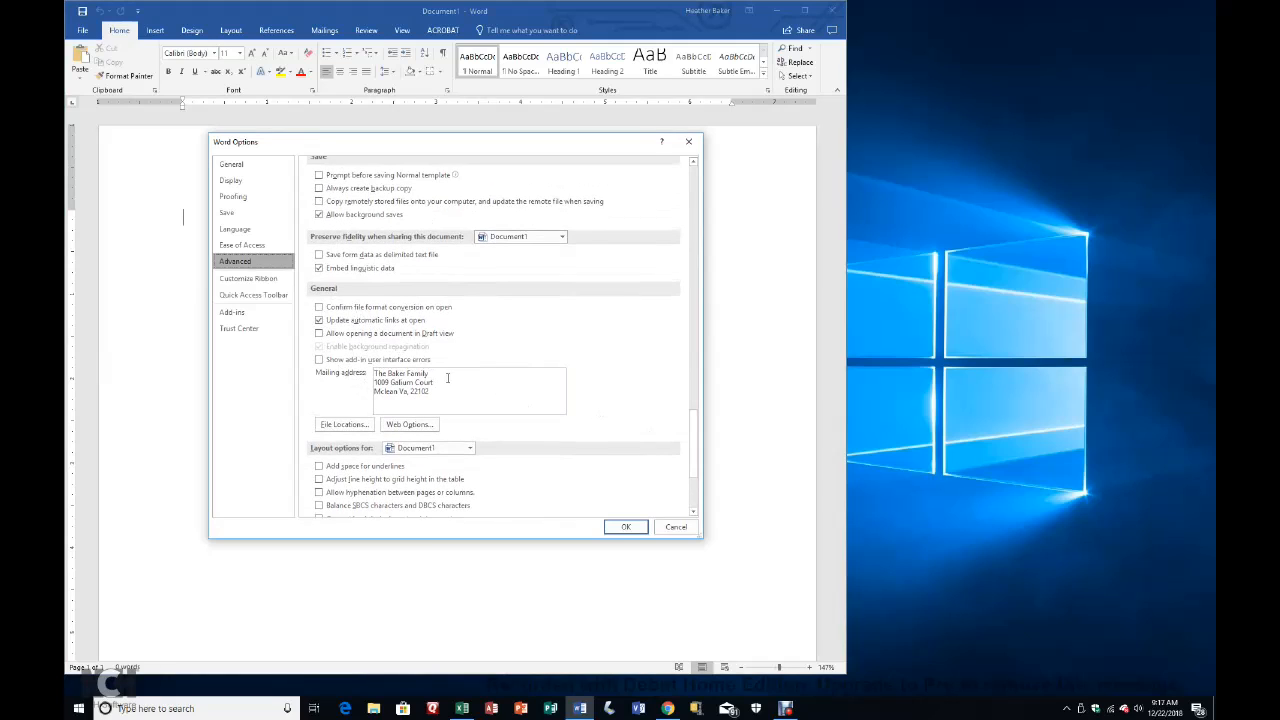
pyautogui.click(628, 528)
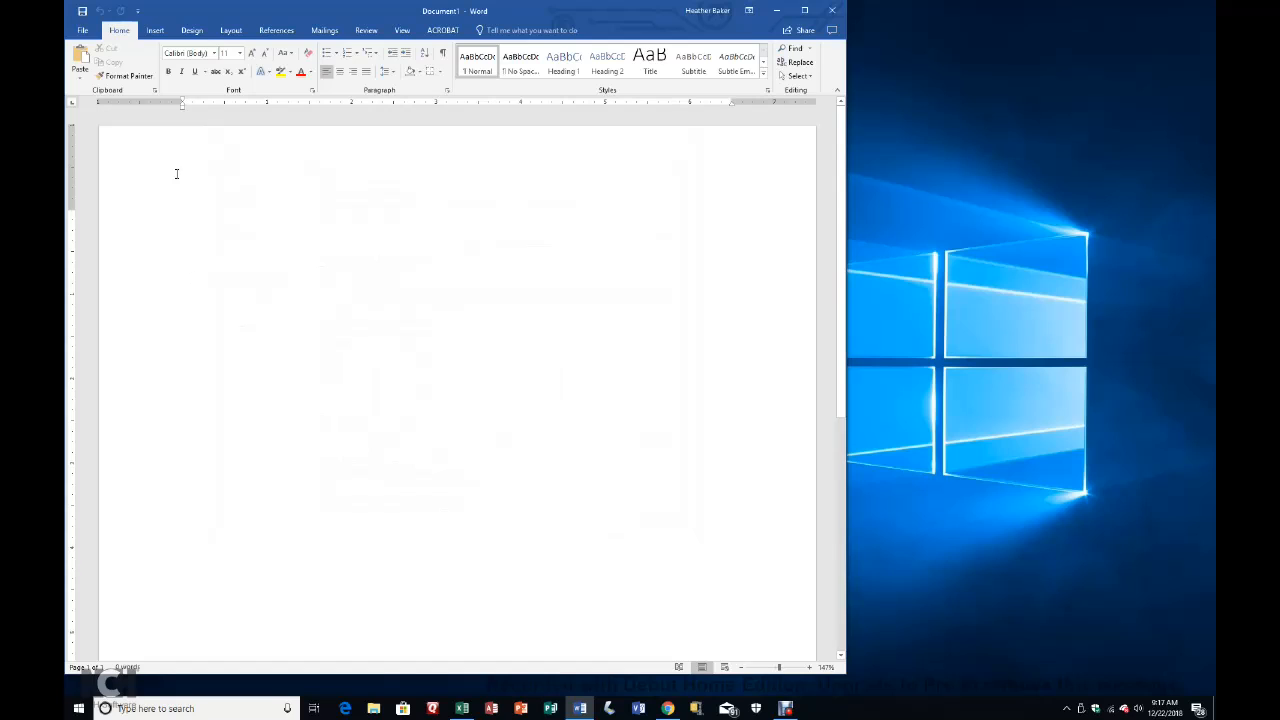
# Start the step-by-step mail merge wizard with Envelopes as the document type and proceed to the starting document stage.
pyautogui.click(324, 30)
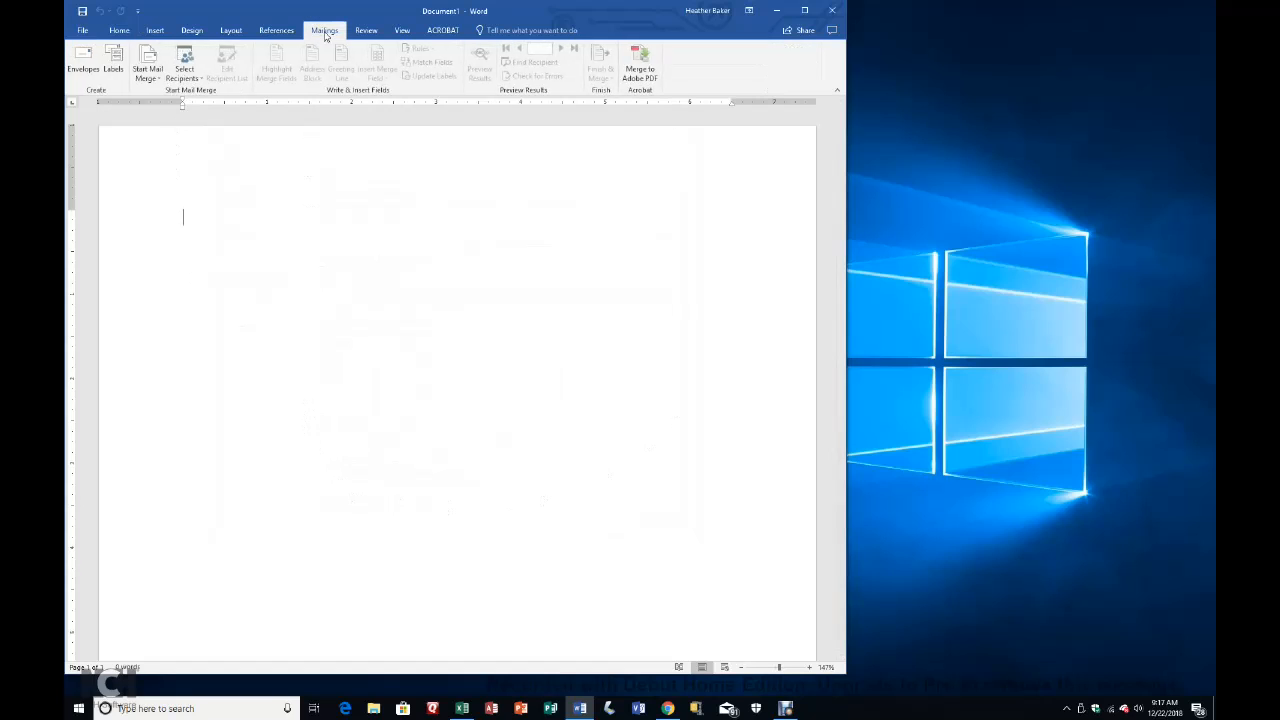
pyautogui.click(151, 75)
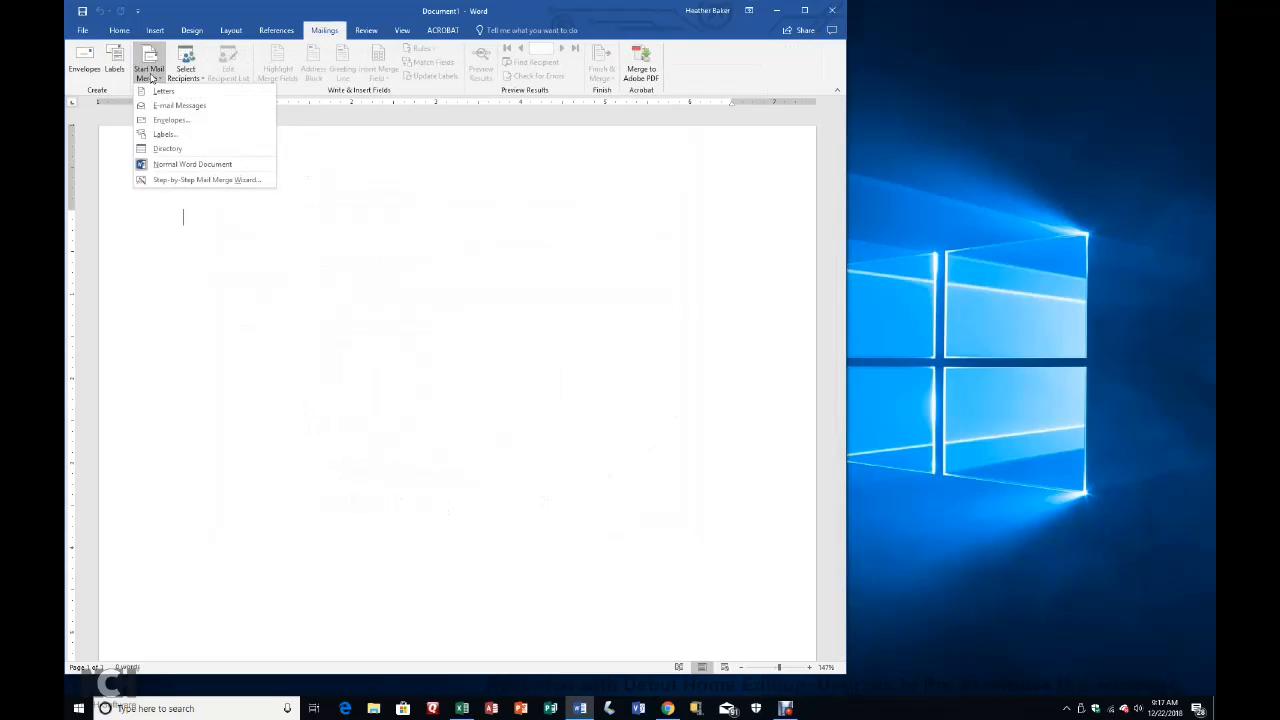
pyautogui.click(172, 180)
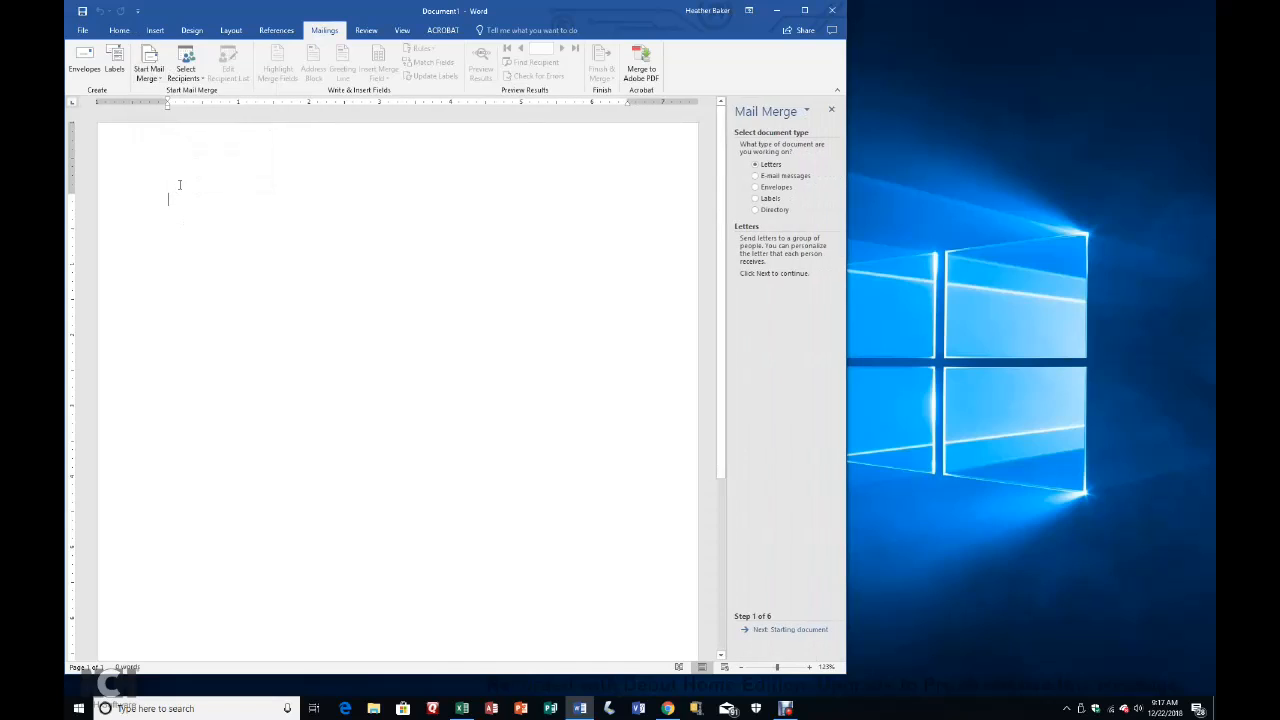
pyautogui.click(770, 190)
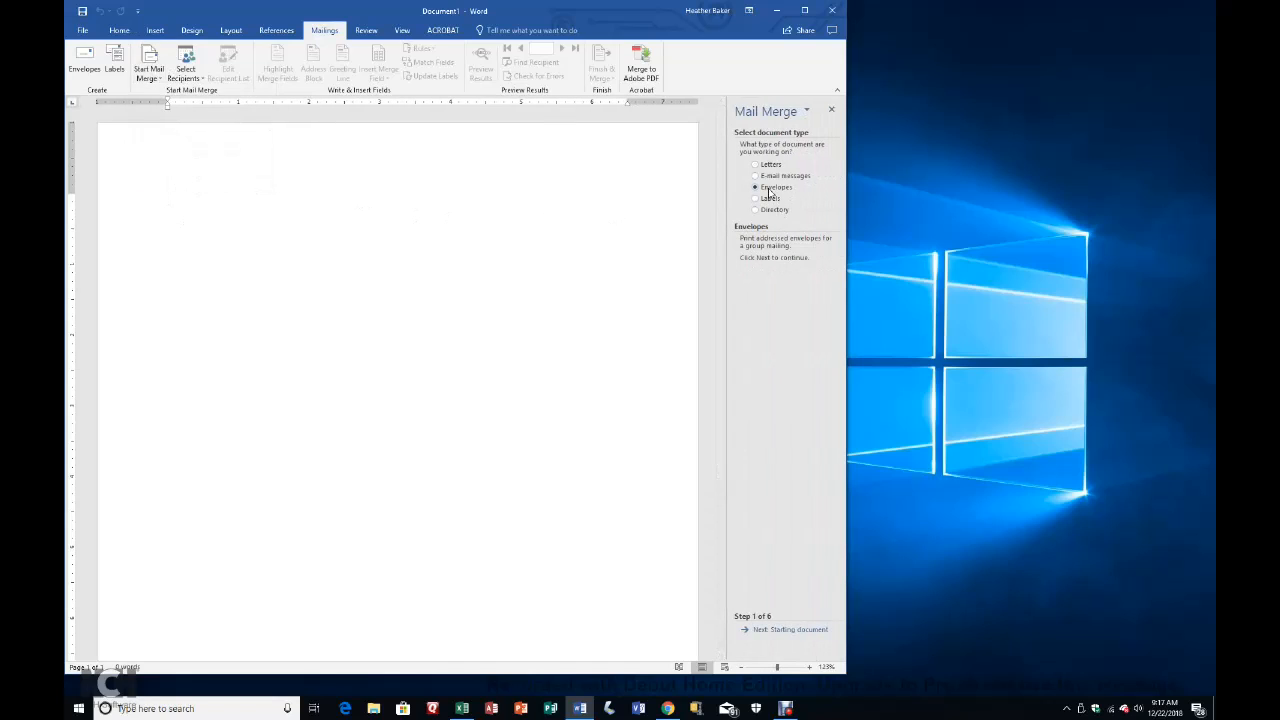
pyautogui.click(775, 630)
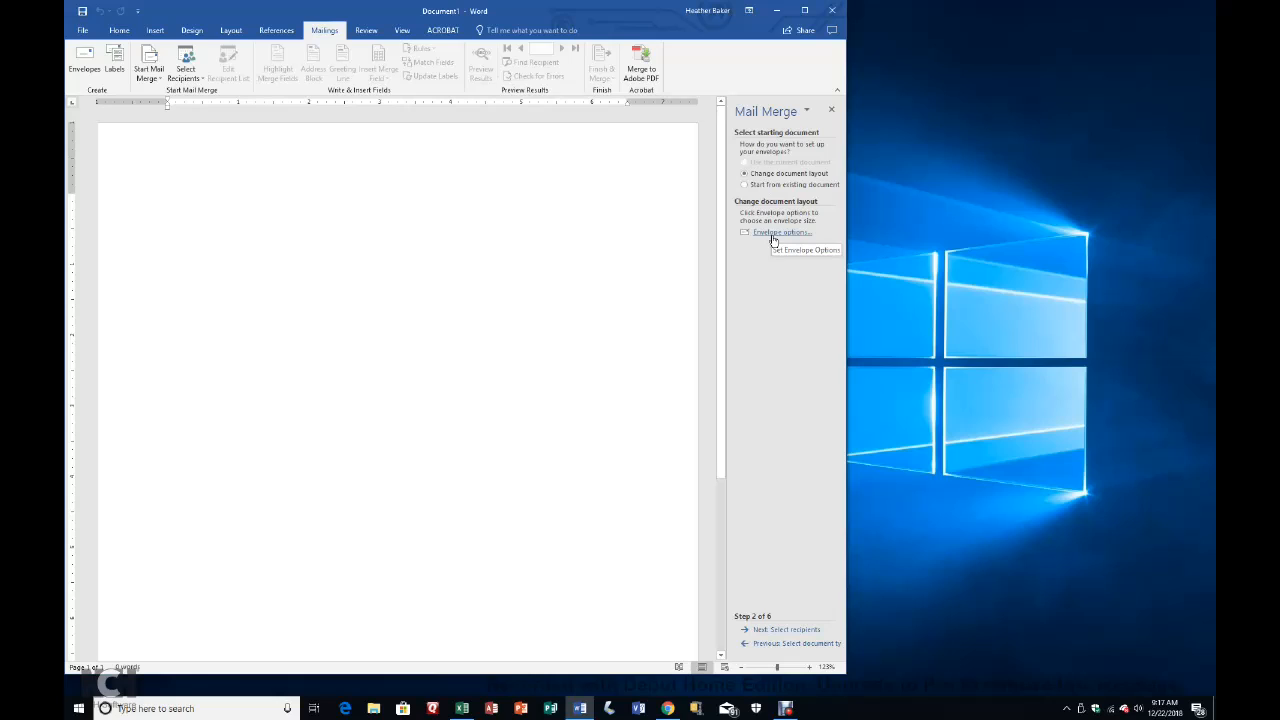
# Set the envelope size to US Letter (8 1/2 x 11 in) in the envelope options and apply the layout.
pyautogui.click(772, 238)
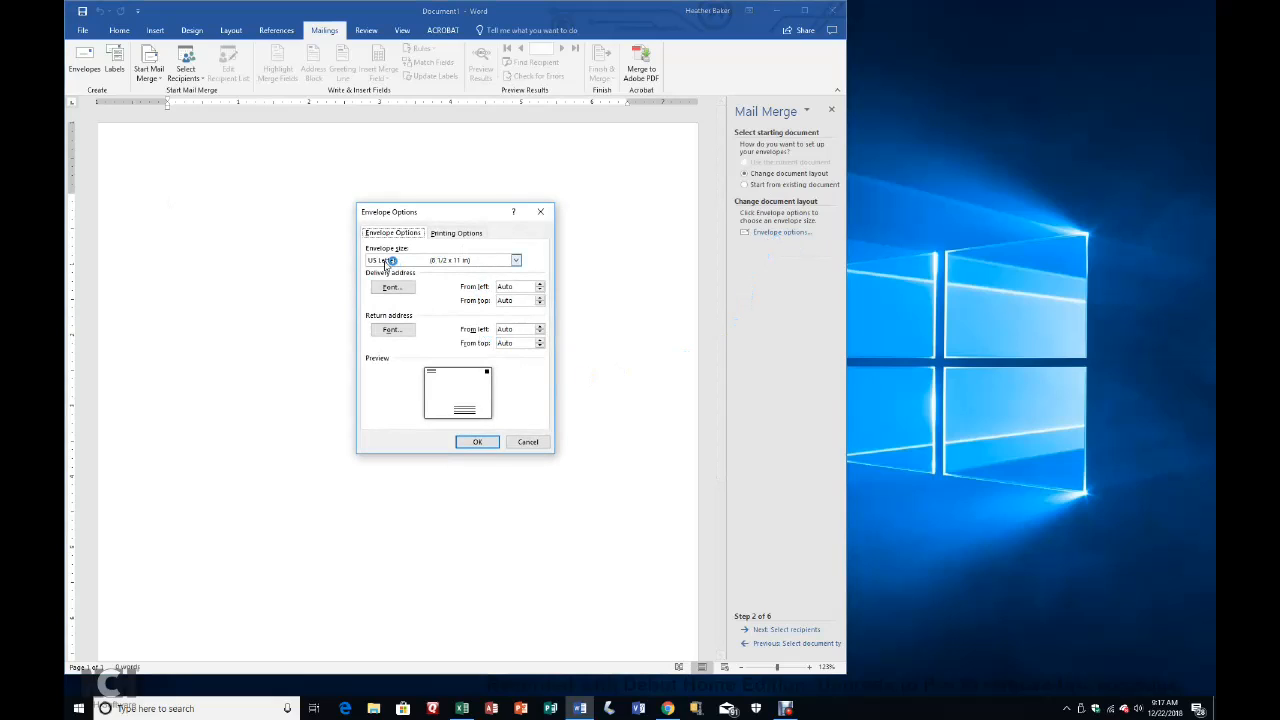
pyautogui.click(516, 261)
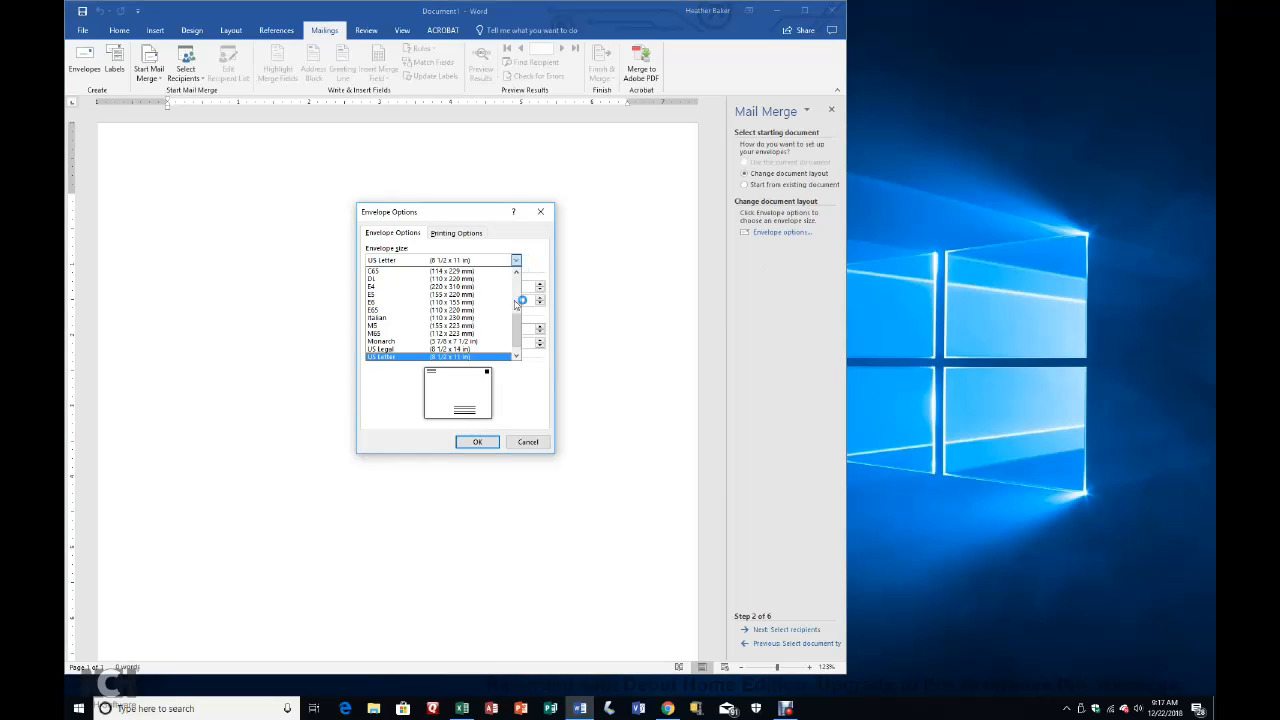
pyautogui.scroll(-1, 516, 330)
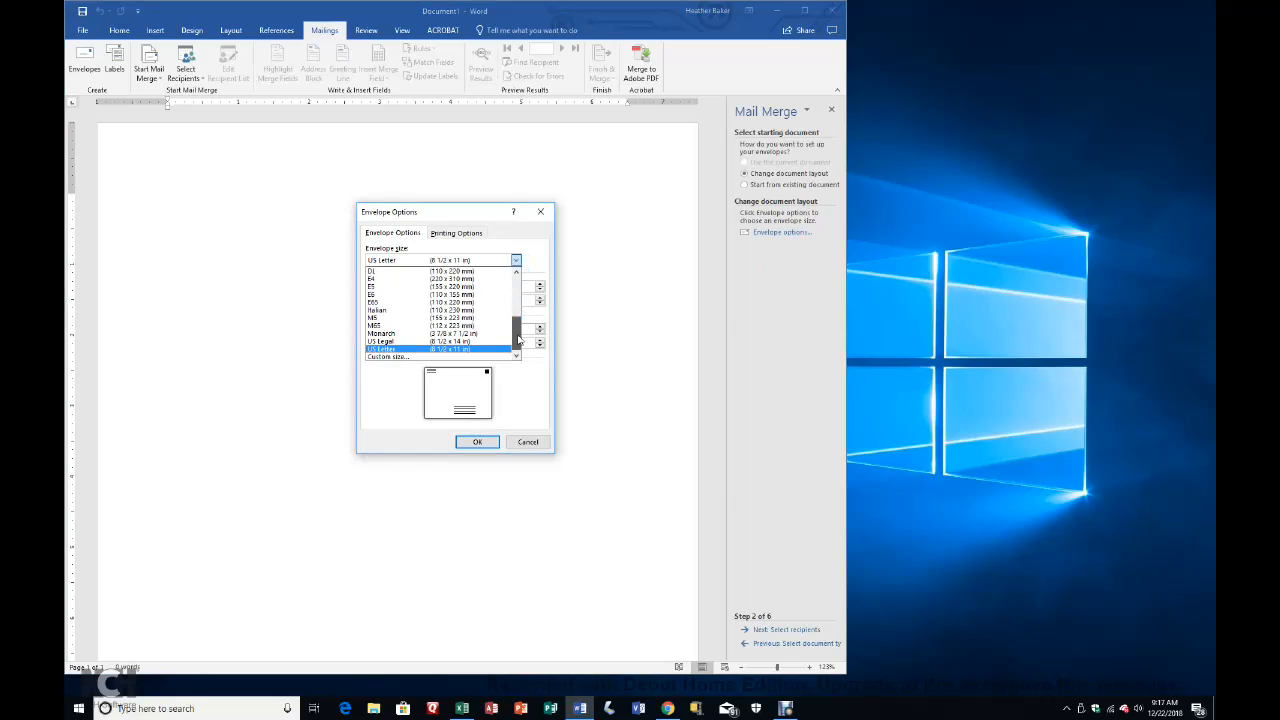
pyautogui.click(384, 350)
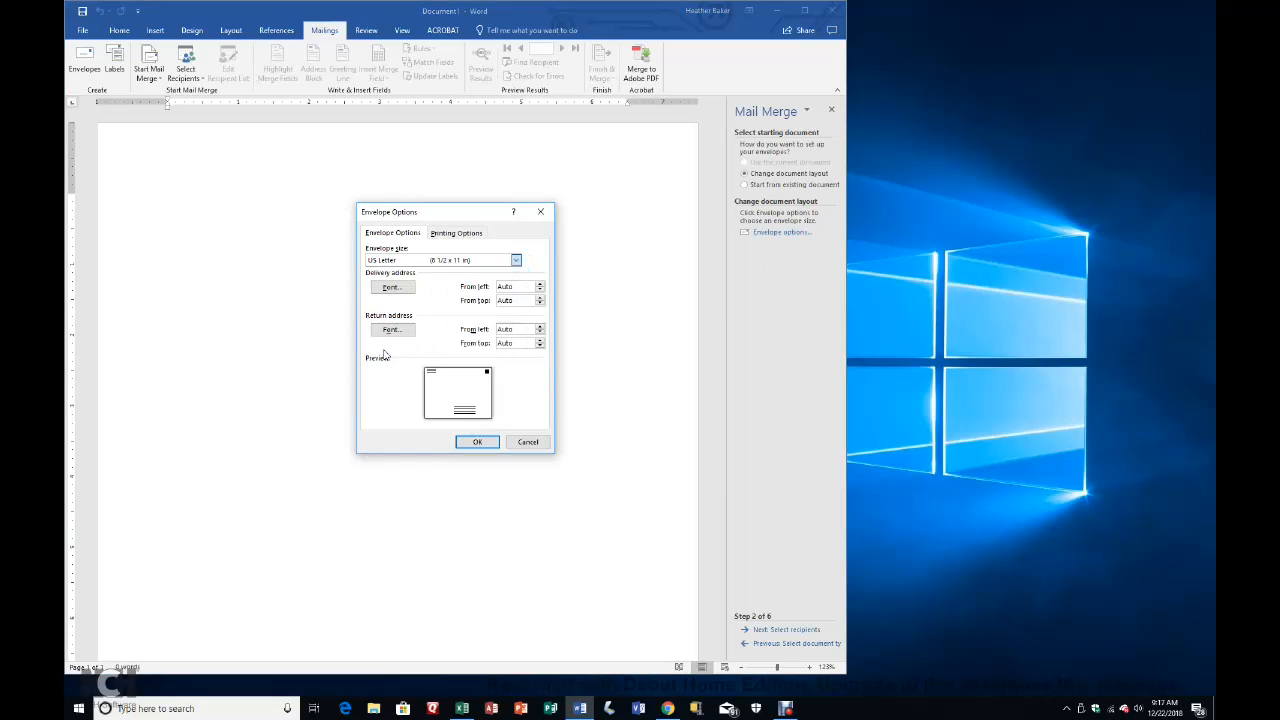
pyautogui.click(486, 447)
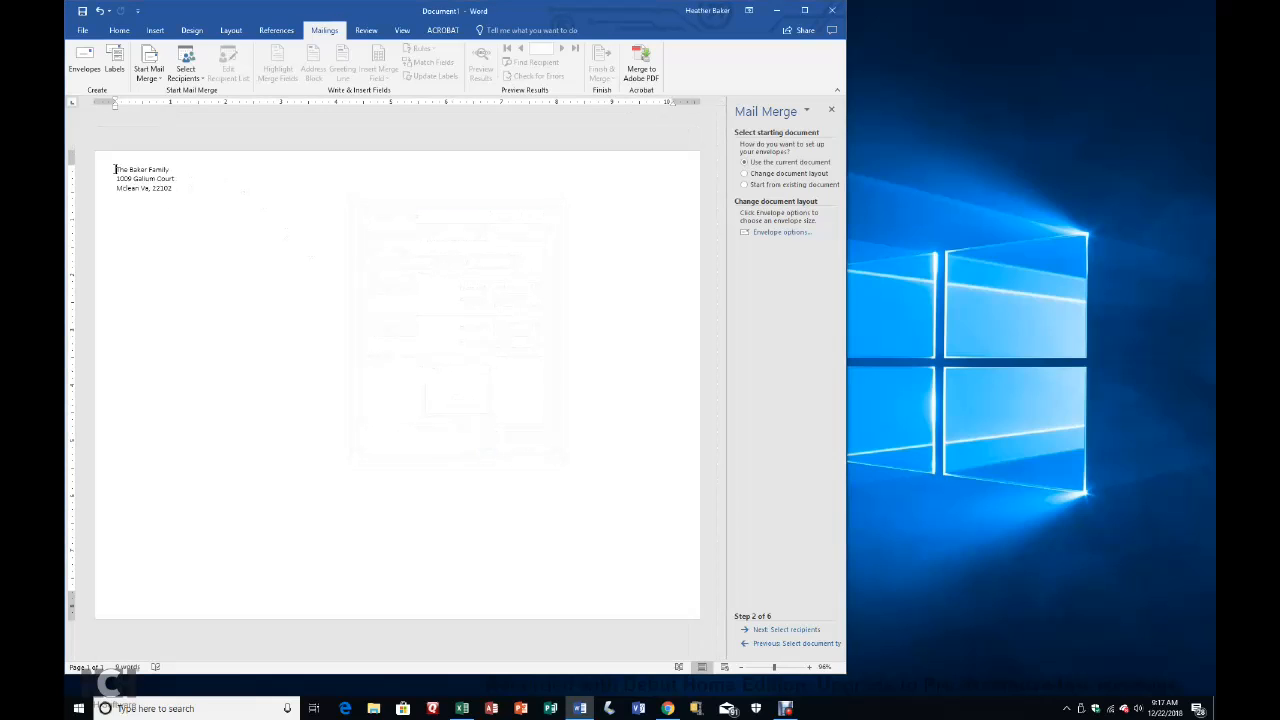
# Format the three-line return address on the envelope as 16 pt, red and bold.
pyautogui.moveTo(116, 170); pyautogui.dragTo(179, 187)
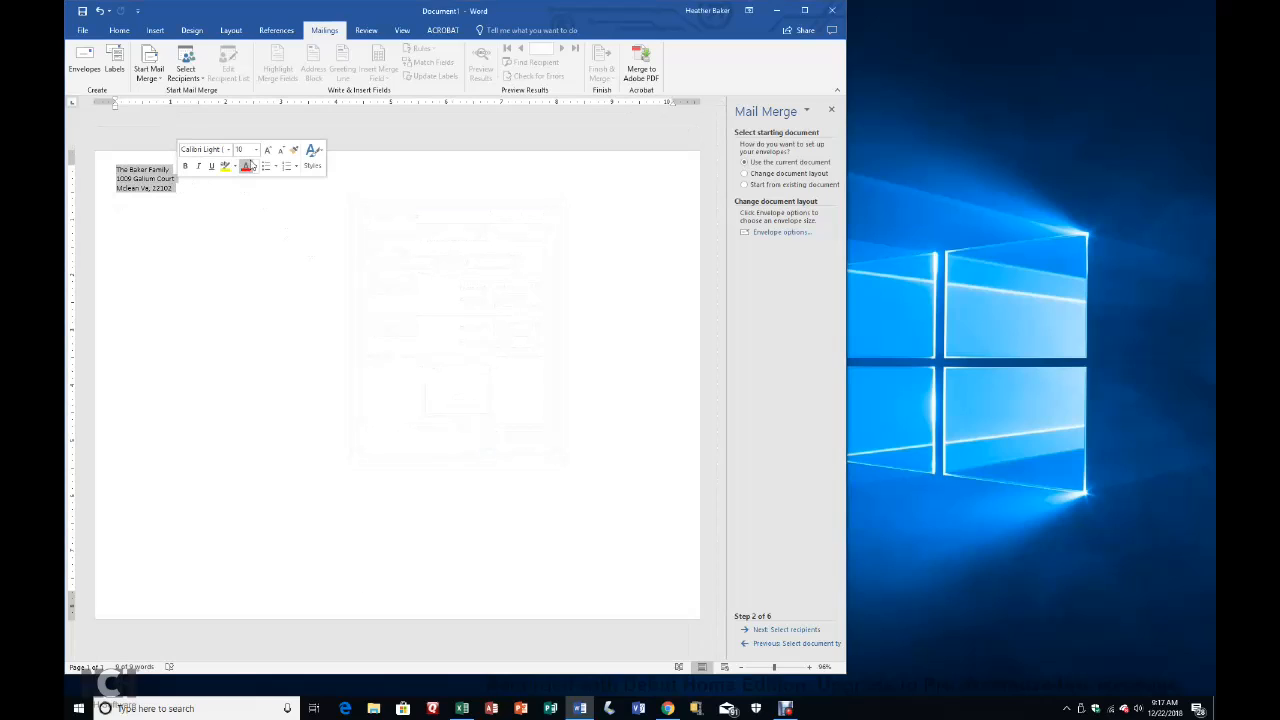
pyautogui.click(256, 152)
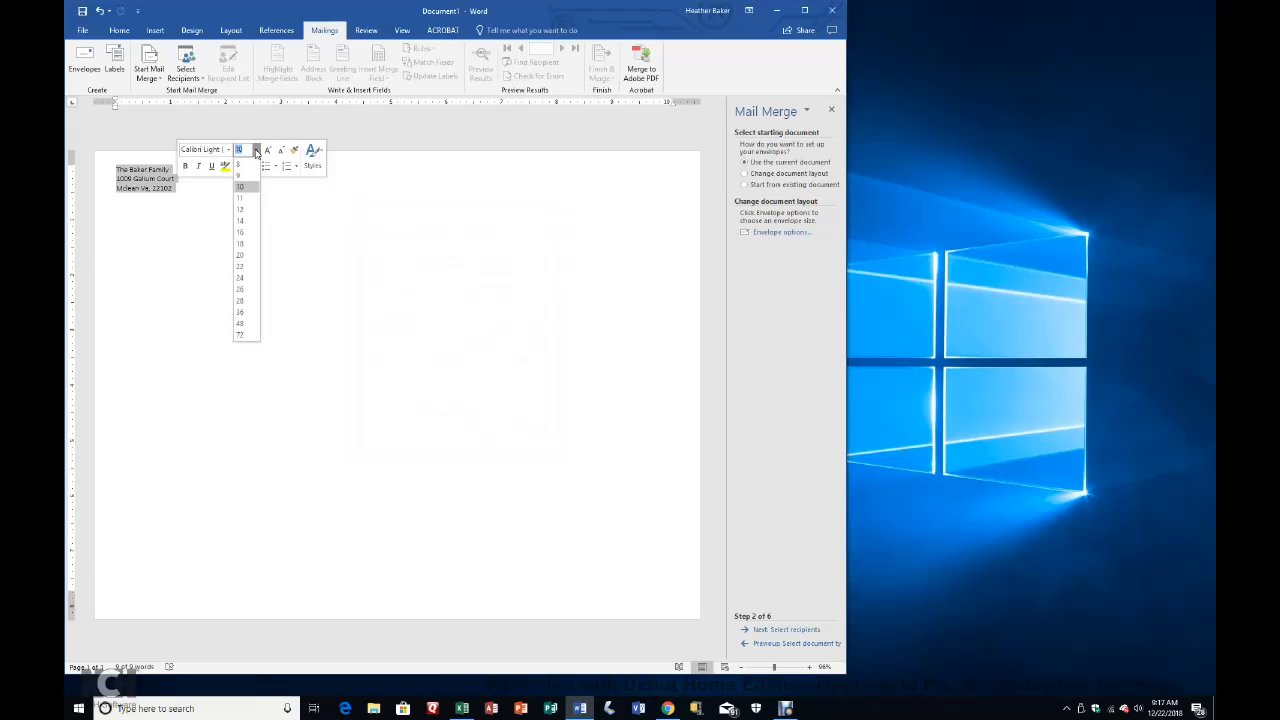
pyautogui.click(243, 232)
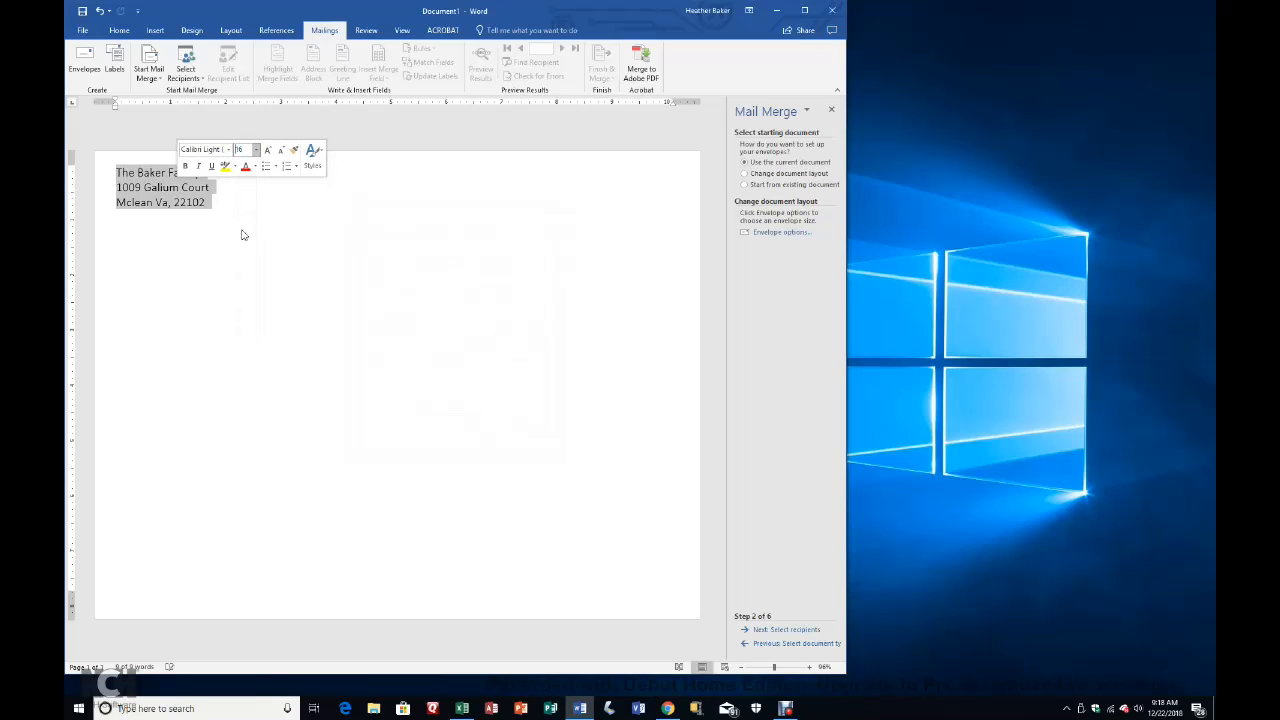
pyautogui.click(245, 169)
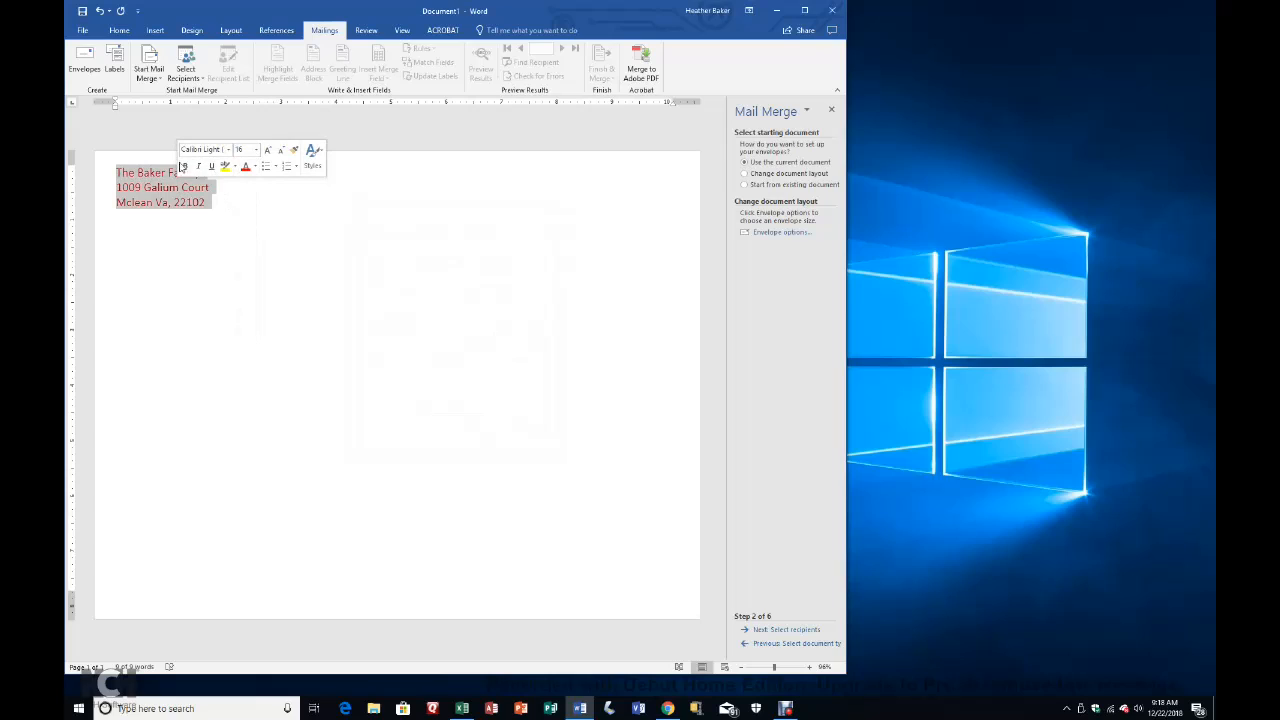
pyautogui.click(184, 167)
pyautogui.click(221, 211)
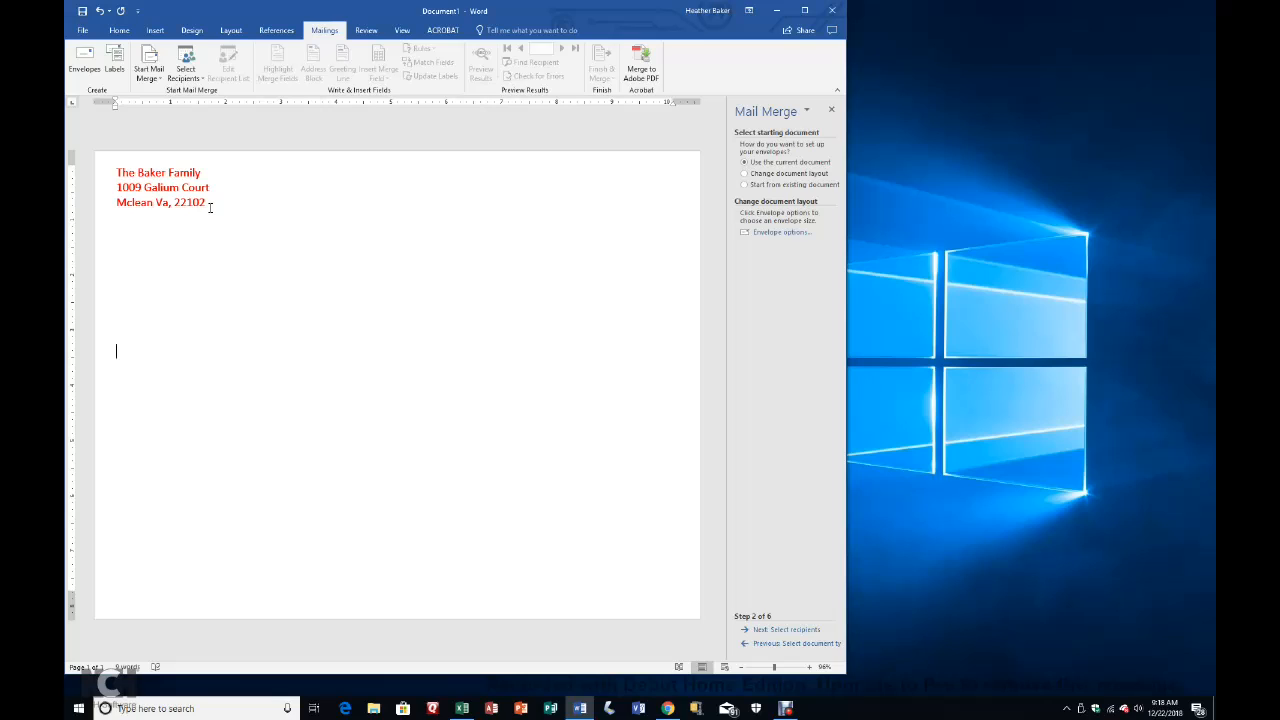
# Load Family 2018 EXCEL.xlsx from the Addresses folder in Documents as the recipient list, using Sheet1$ with its first row as column headers.
pyautogui.click(786, 629)
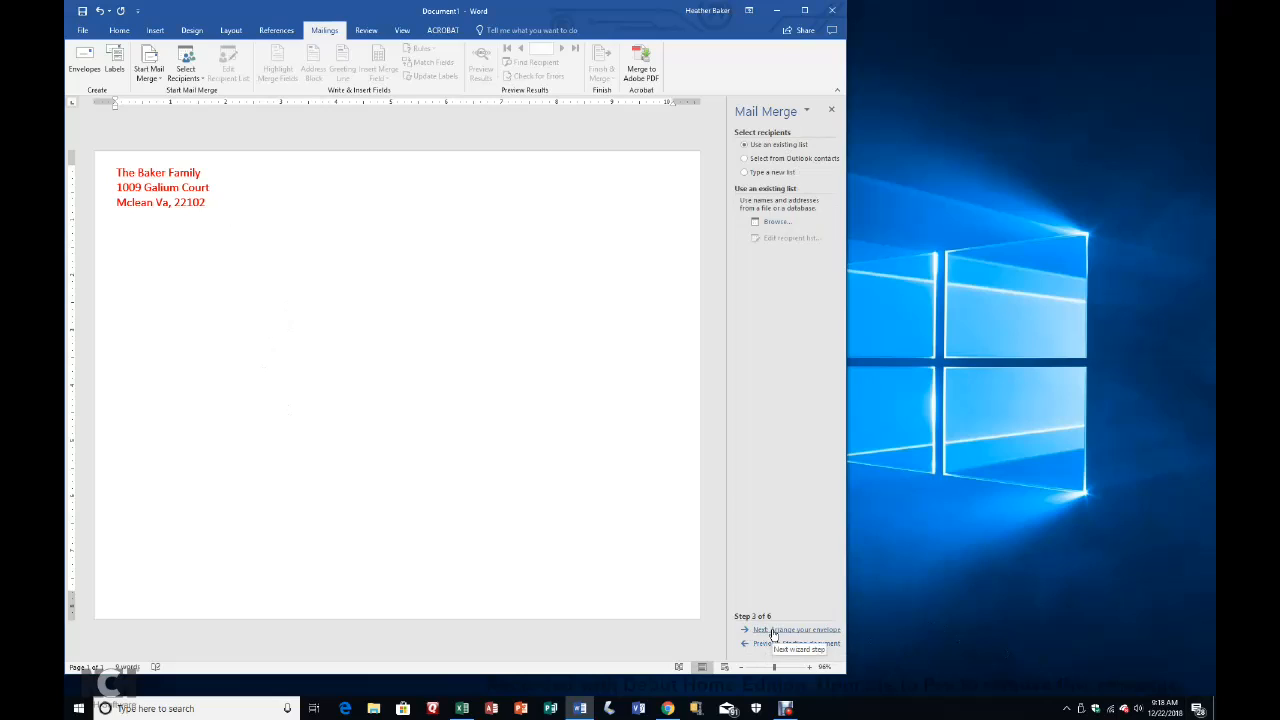
pyautogui.click(773, 224)
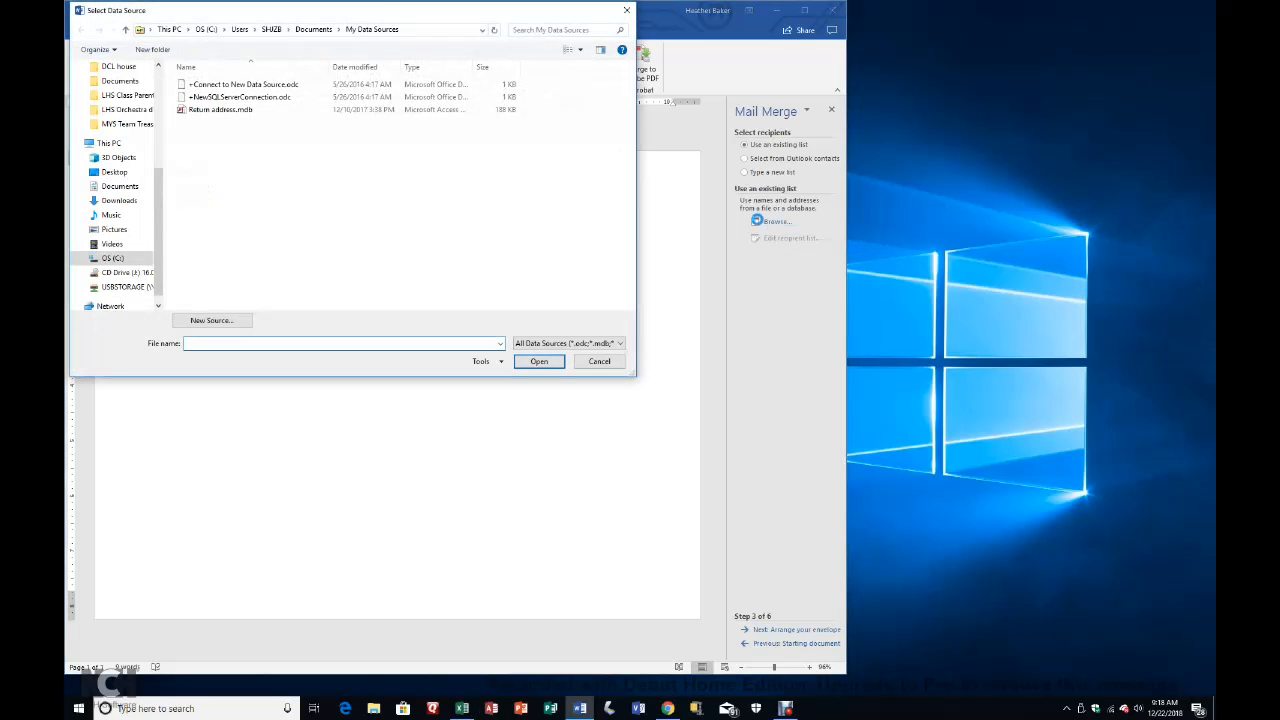
pyautogui.scroll(5, 115, 200)
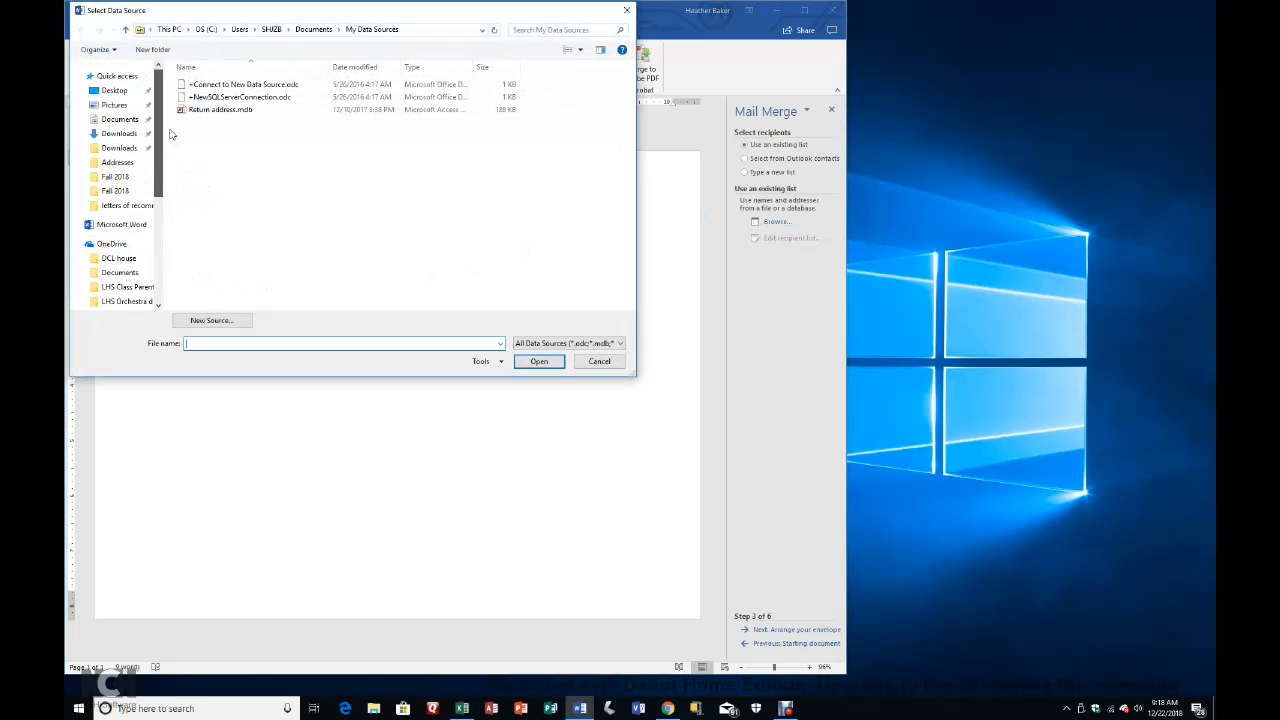
pyautogui.click(100, 124)
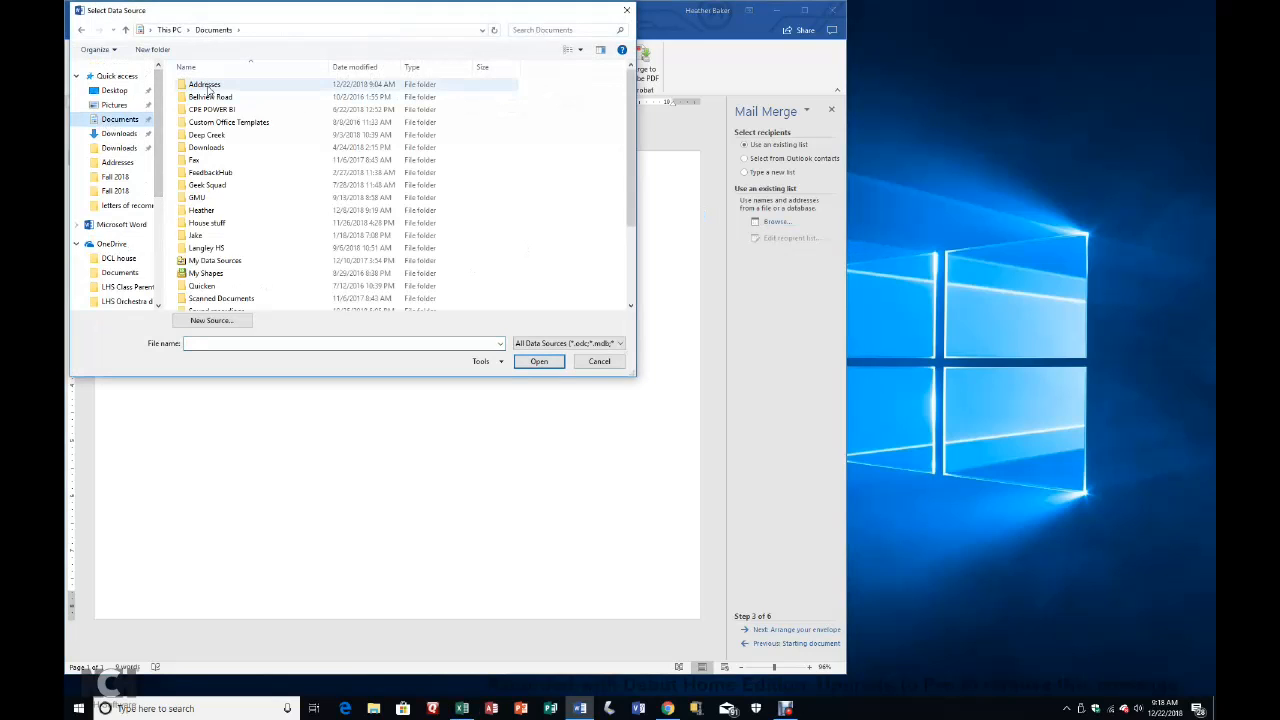
pyautogui.doubleClick(207, 86)
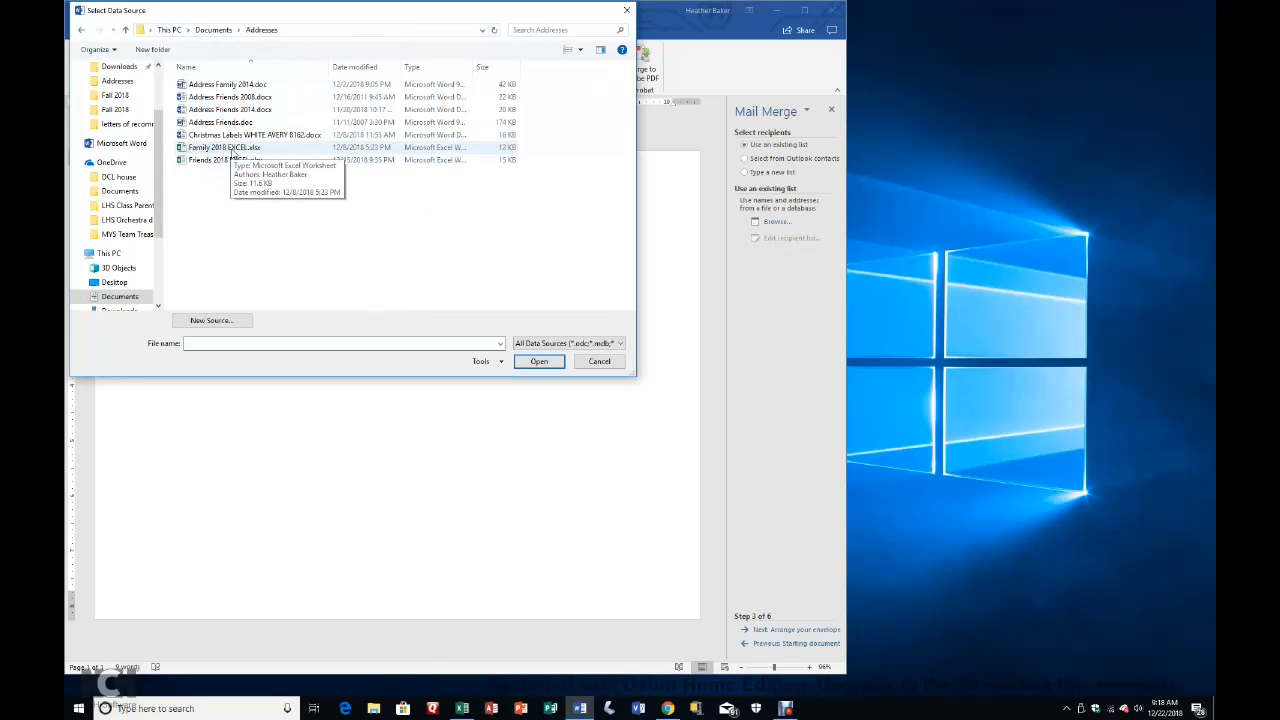
pyautogui.click(232, 150)
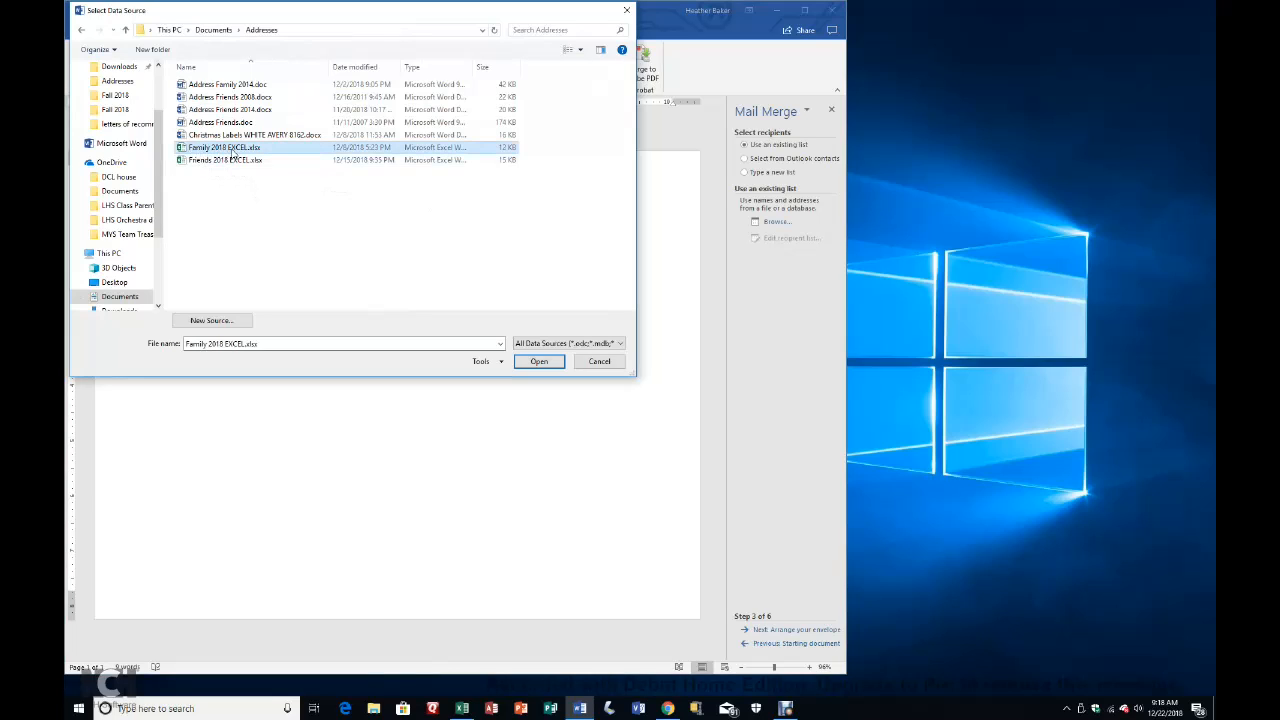
pyautogui.click(543, 364)
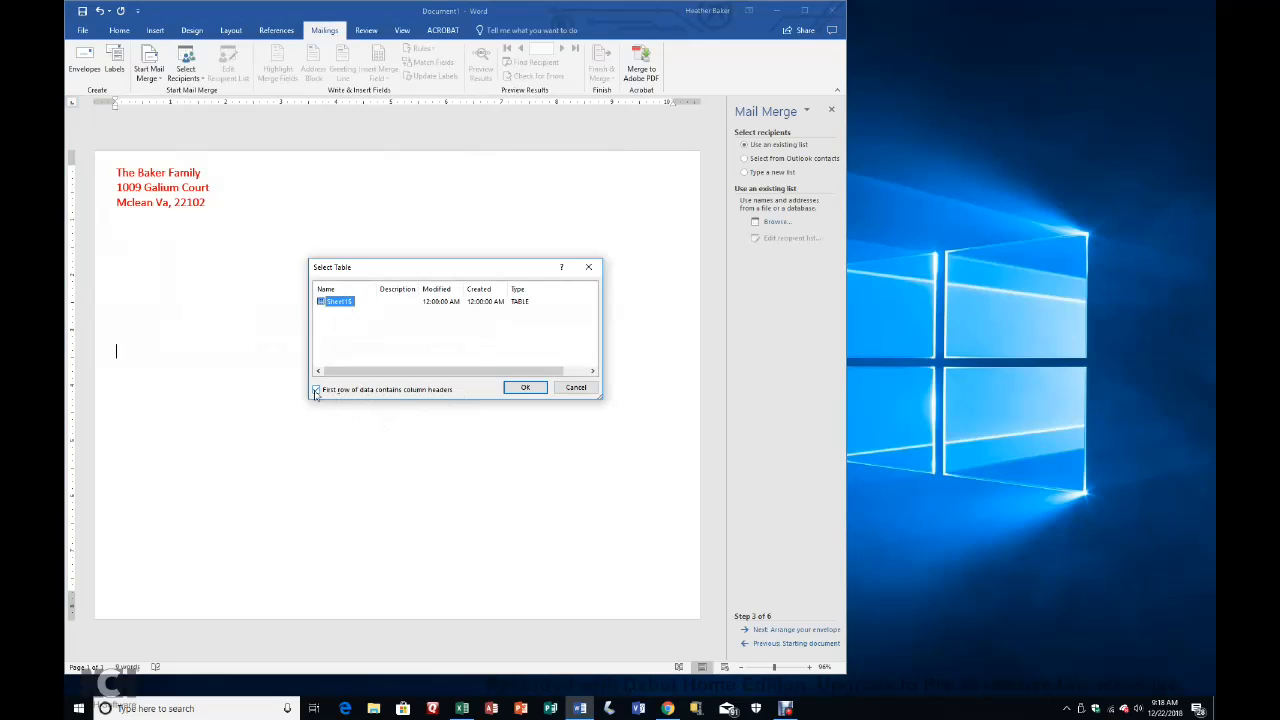
pyautogui.click(524, 389)
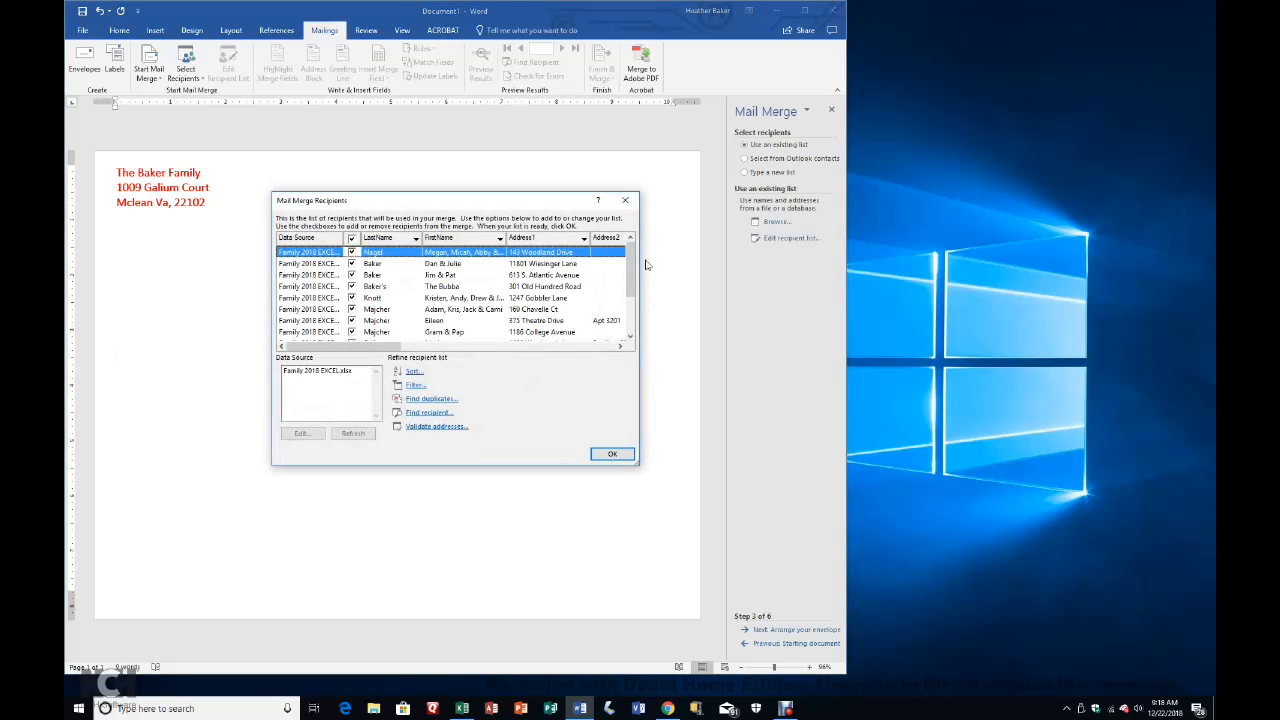
# Review the mail merge recipients and accept the list with all entries included.
pyautogui.scroll(-1, 625, 268)
pyautogui.scroll(1, 619, 270)
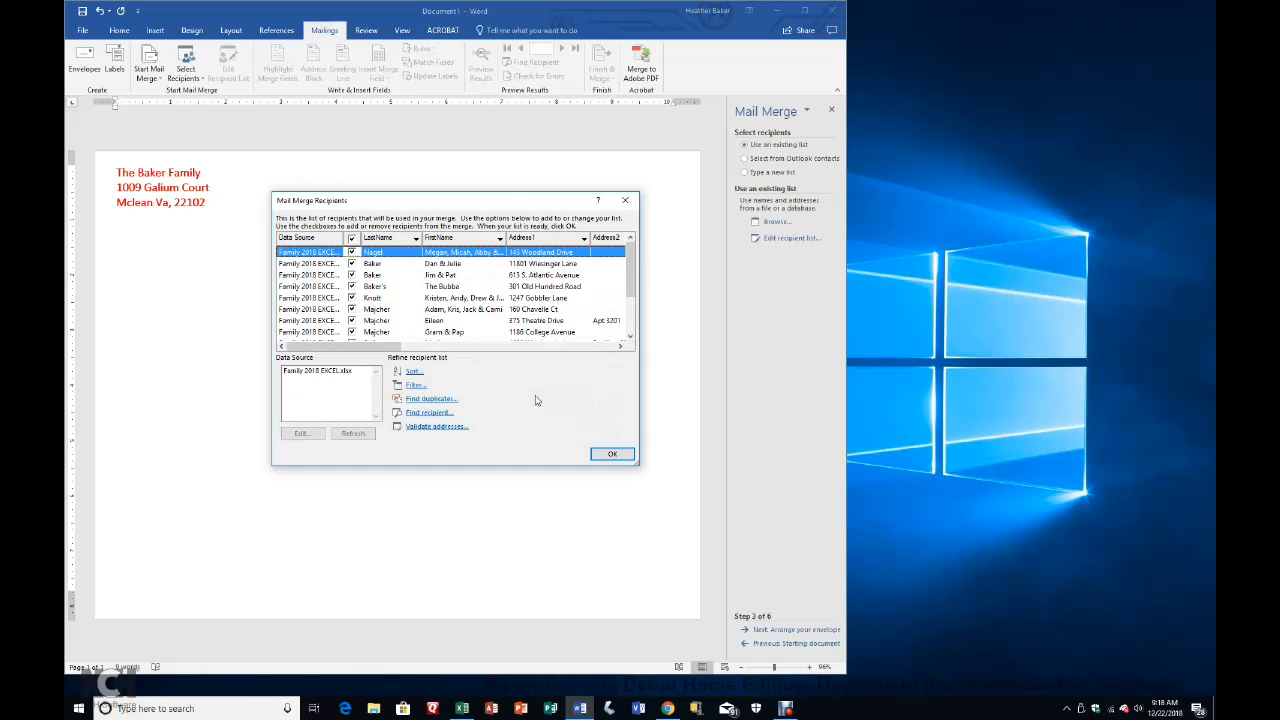
pyautogui.click(309, 373)
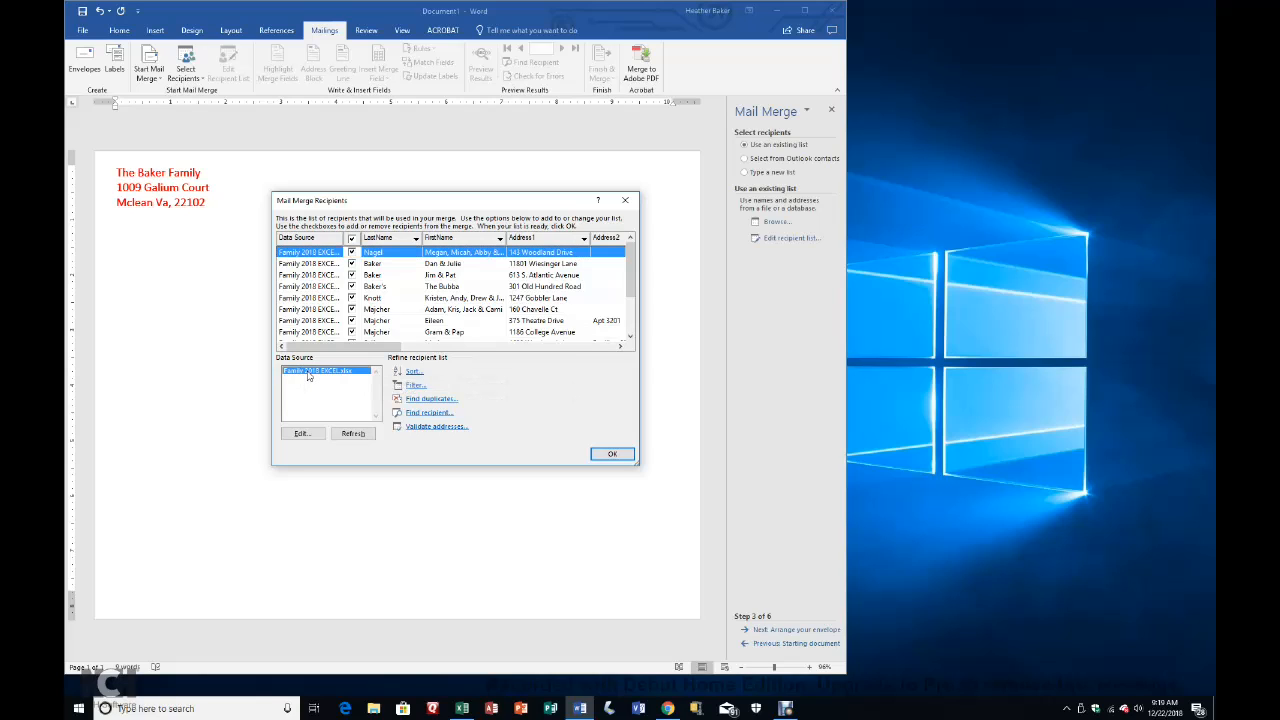
pyautogui.click(614, 455)
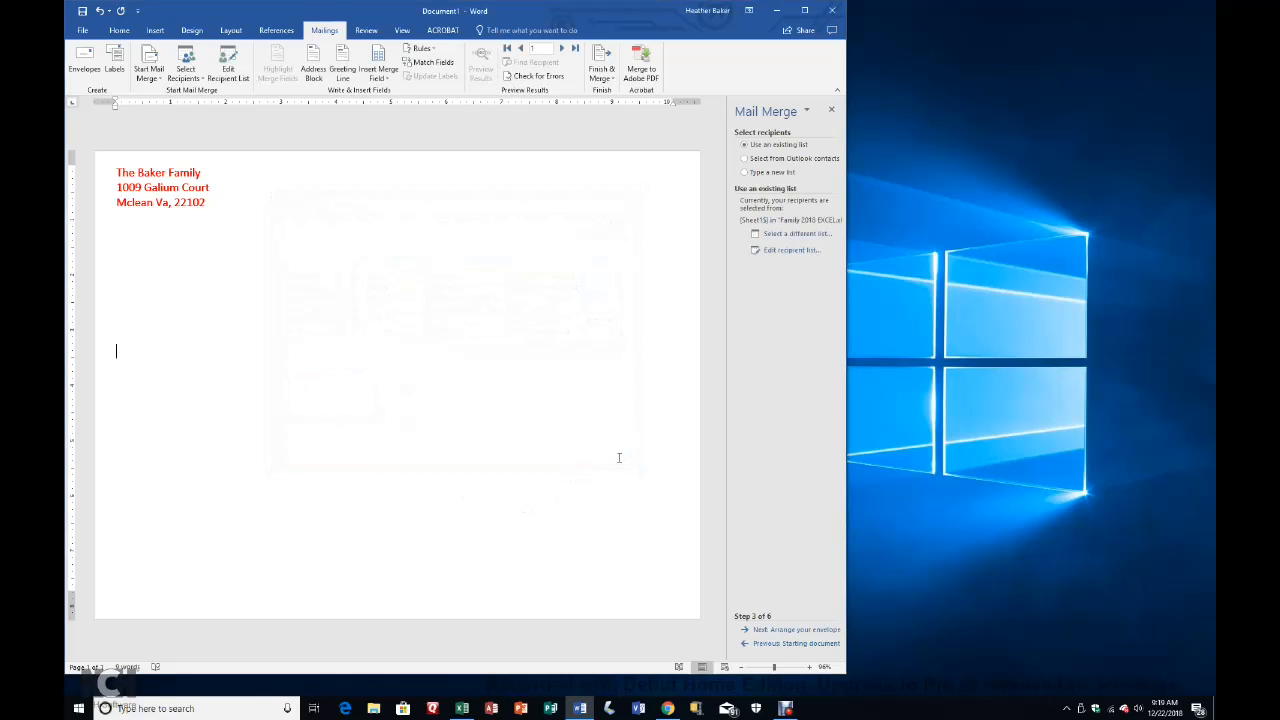
# Proceed to arranging the envelope and insert an address block with the recipient's name and postal address.
pyautogui.click(763, 631)
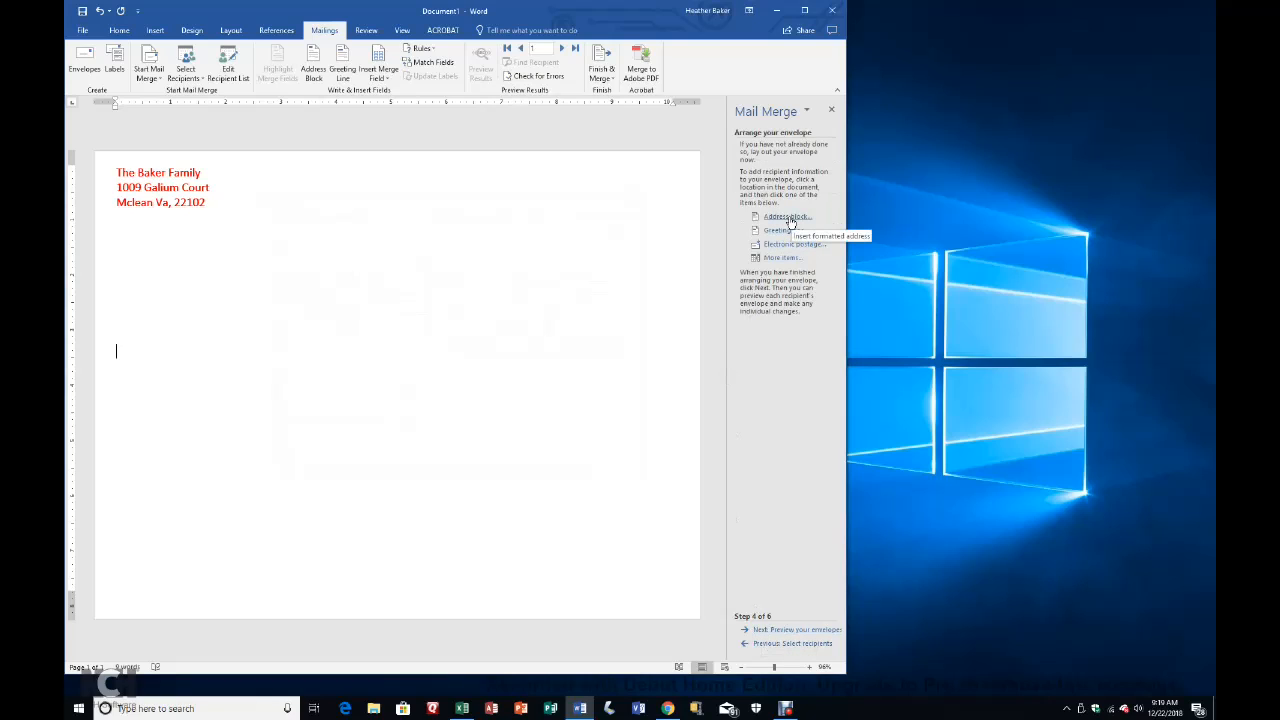
pyautogui.click(781, 218)
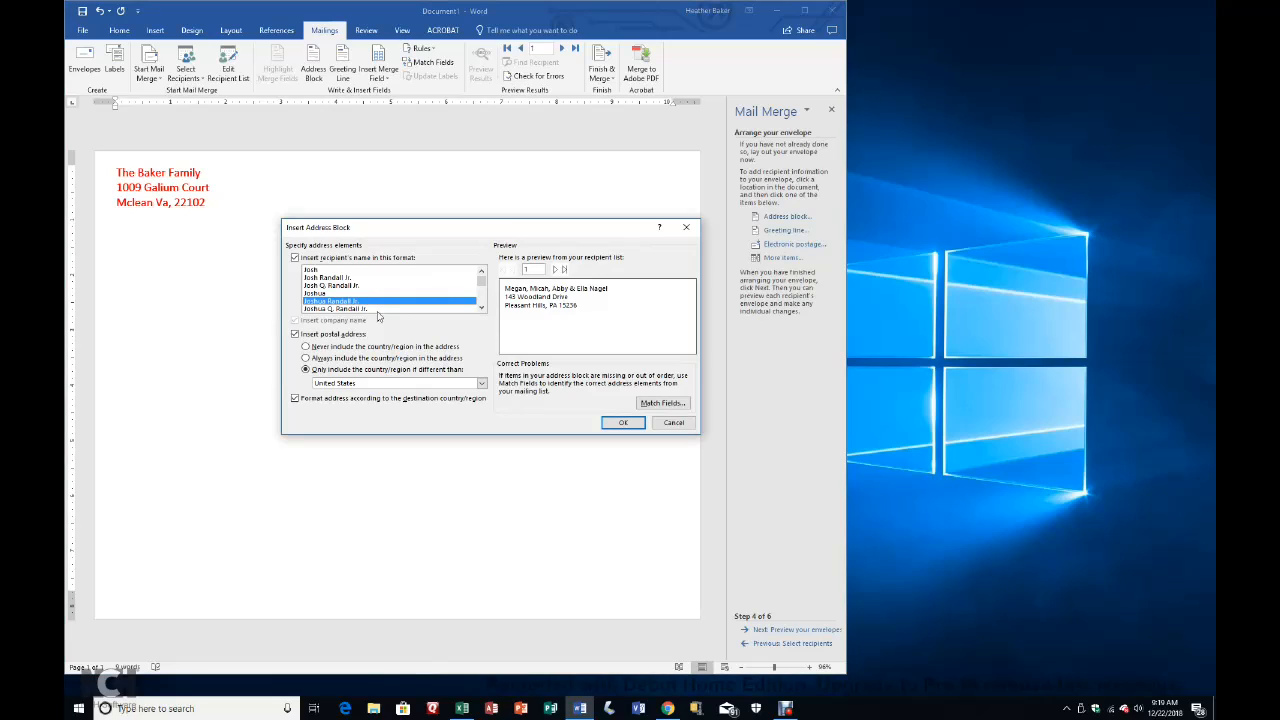
pyautogui.moveTo(481, 280)
pyautogui.mouseDown()
pyautogui.moveTo(482, 303)
pyautogui.moveTo(481, 278)
pyautogui.mouseUp()
pyautogui.click(622, 423)
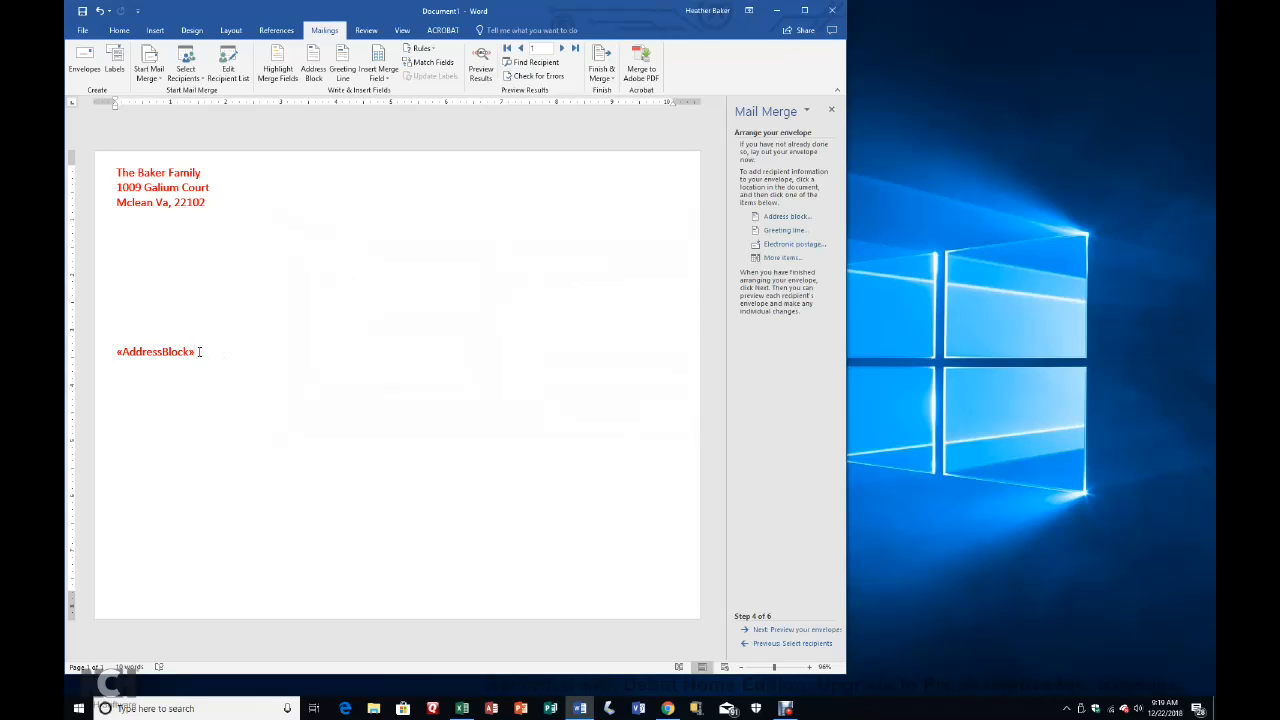
# Center the address block on the envelope and set its font size to 26 pt.
pyautogui.moveTo(185, 351); pyautogui.dragTo(100, 345)
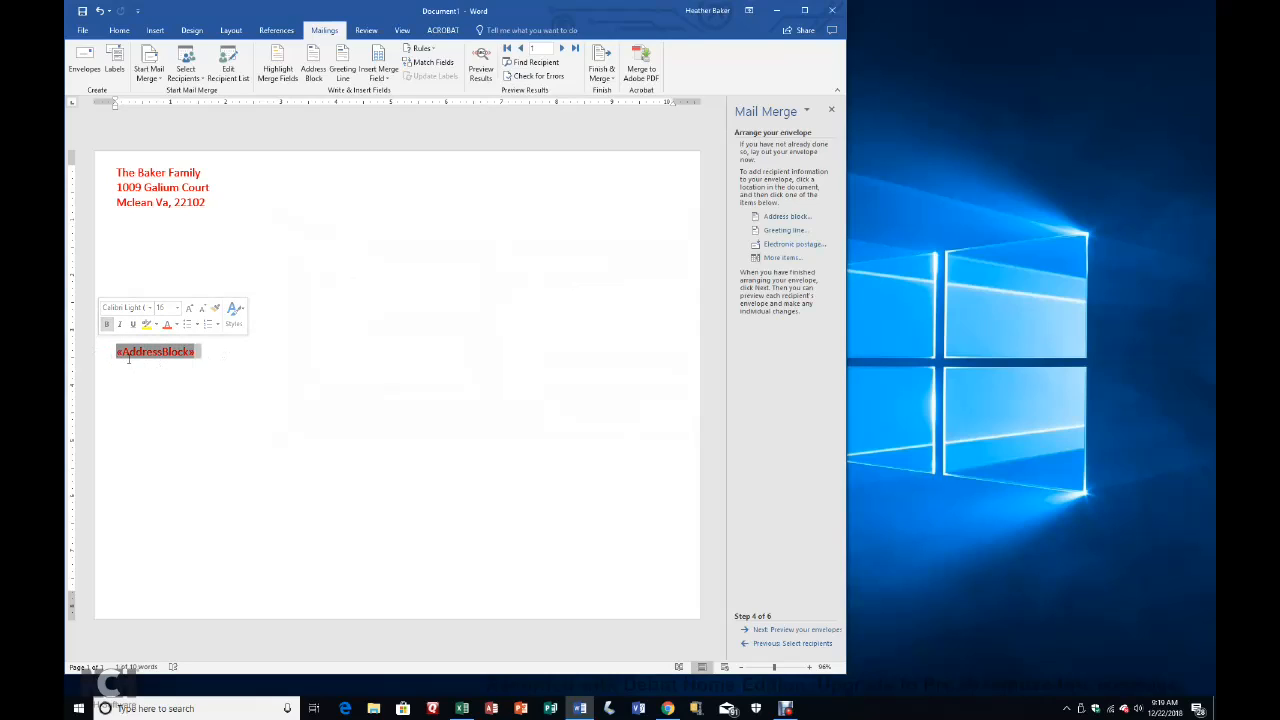
pyautogui.click(118, 30)
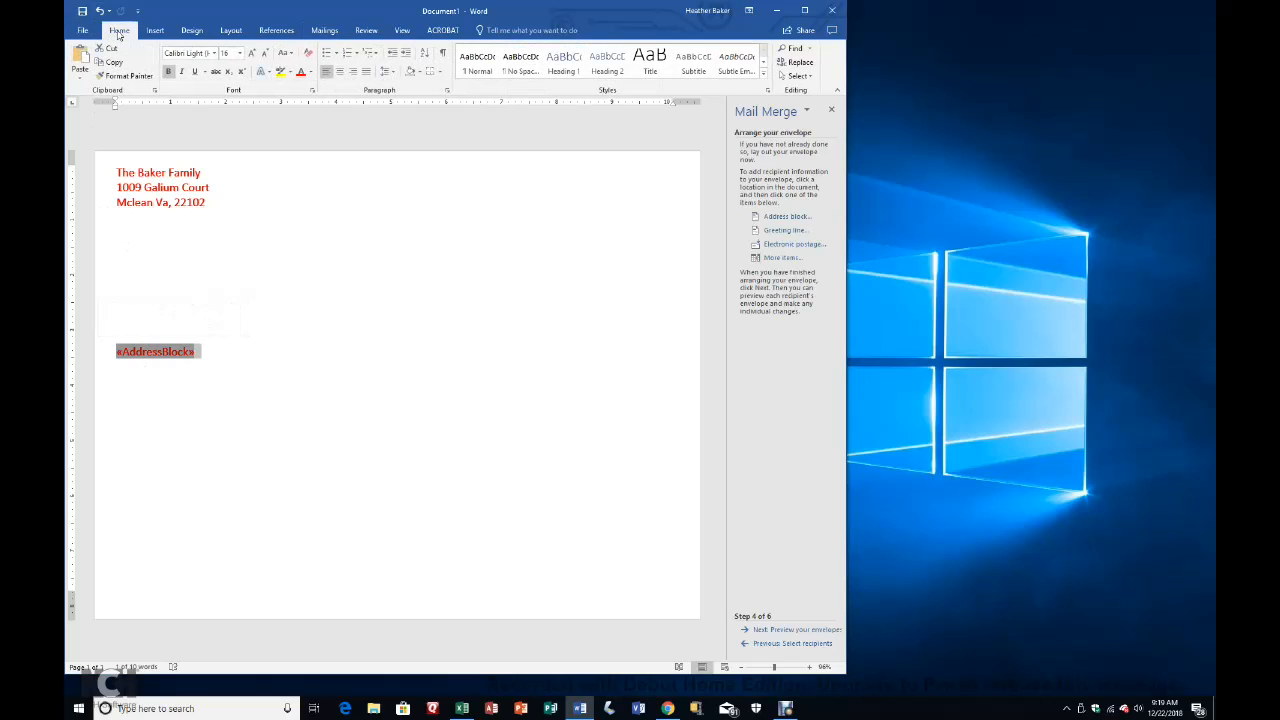
pyautogui.click(340, 72)
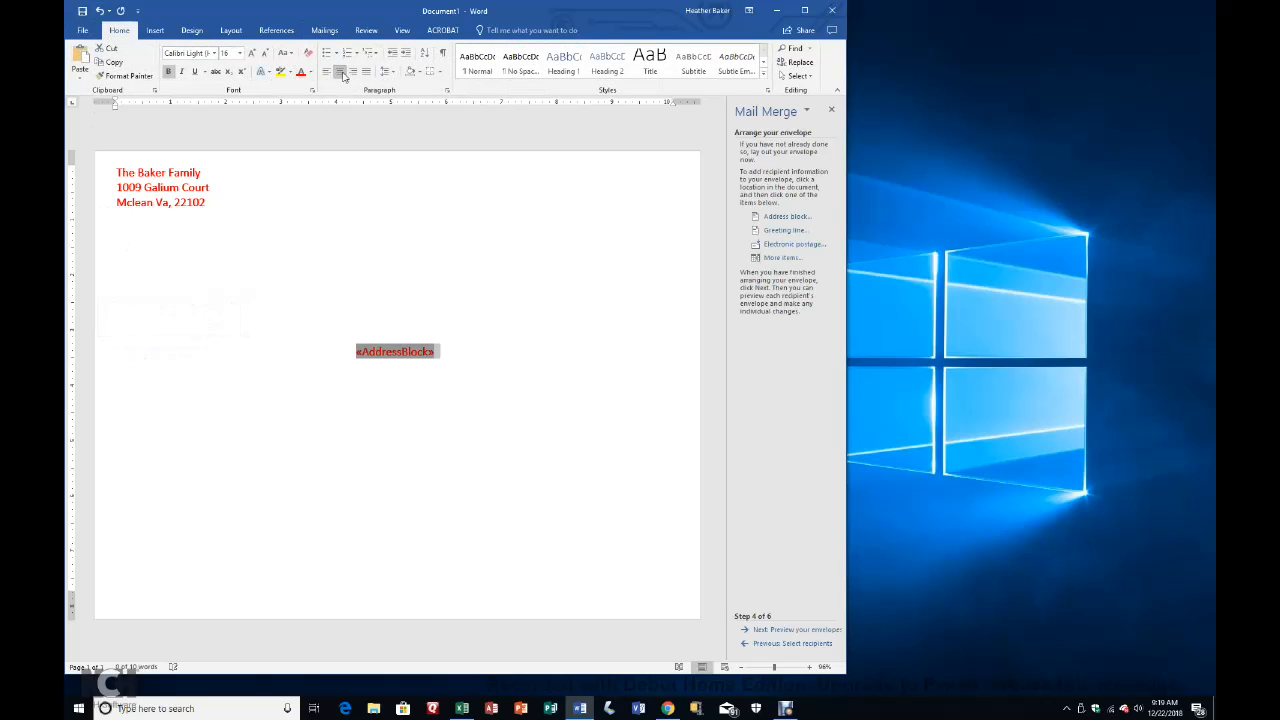
pyautogui.click(239, 53)
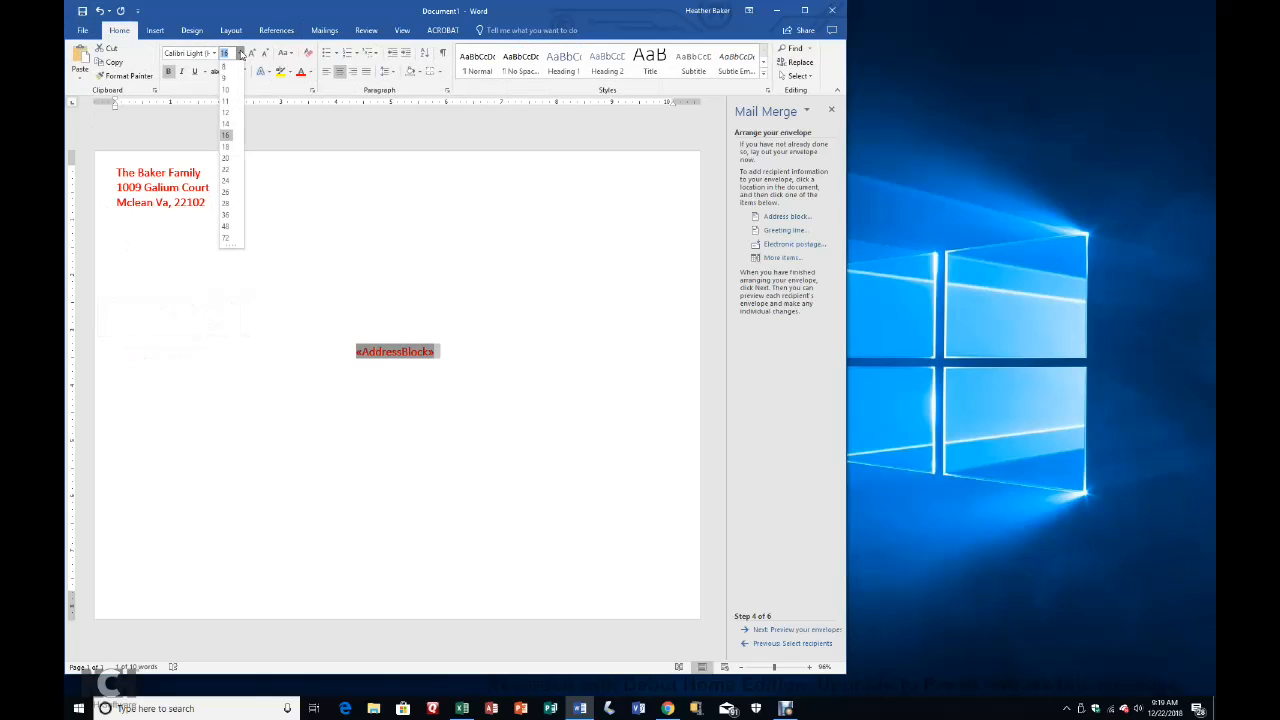
pyautogui.click(230, 192)
pyautogui.click(437, 382)
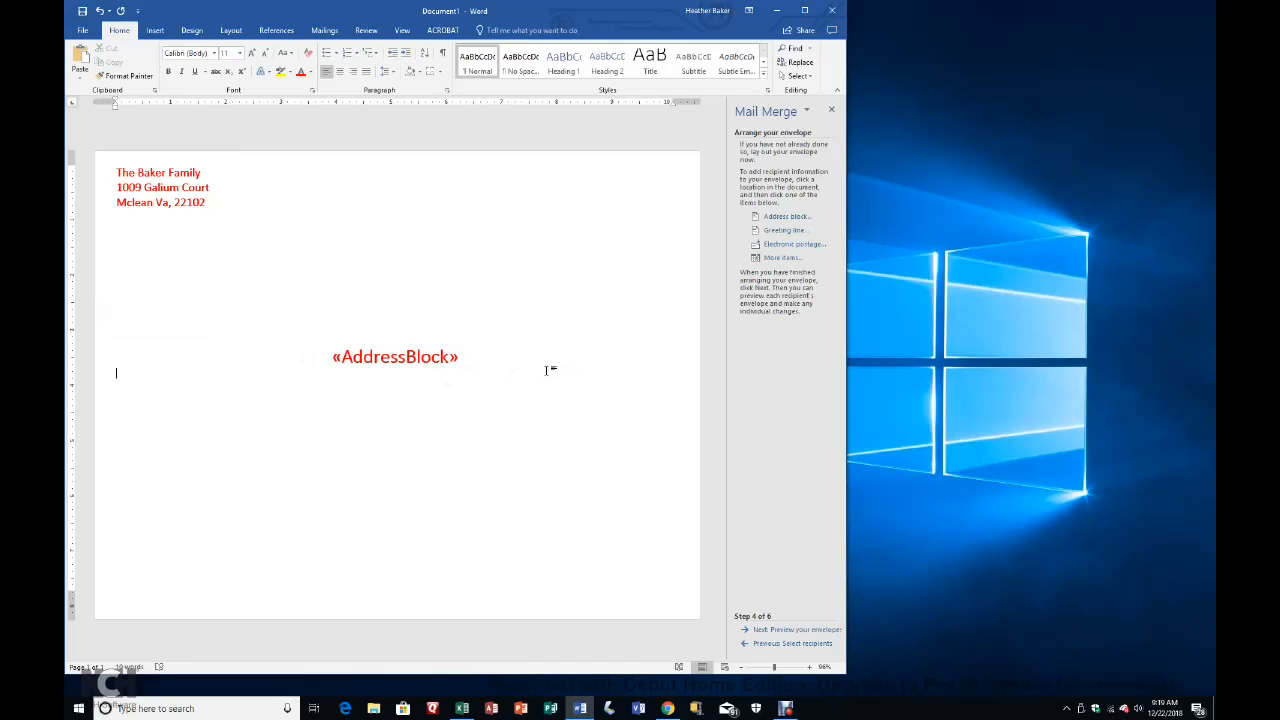
# Preview the merged envelopes from recipient 1 through recipient 8 and proceed to completing the merge.
pyautogui.click(770, 632)
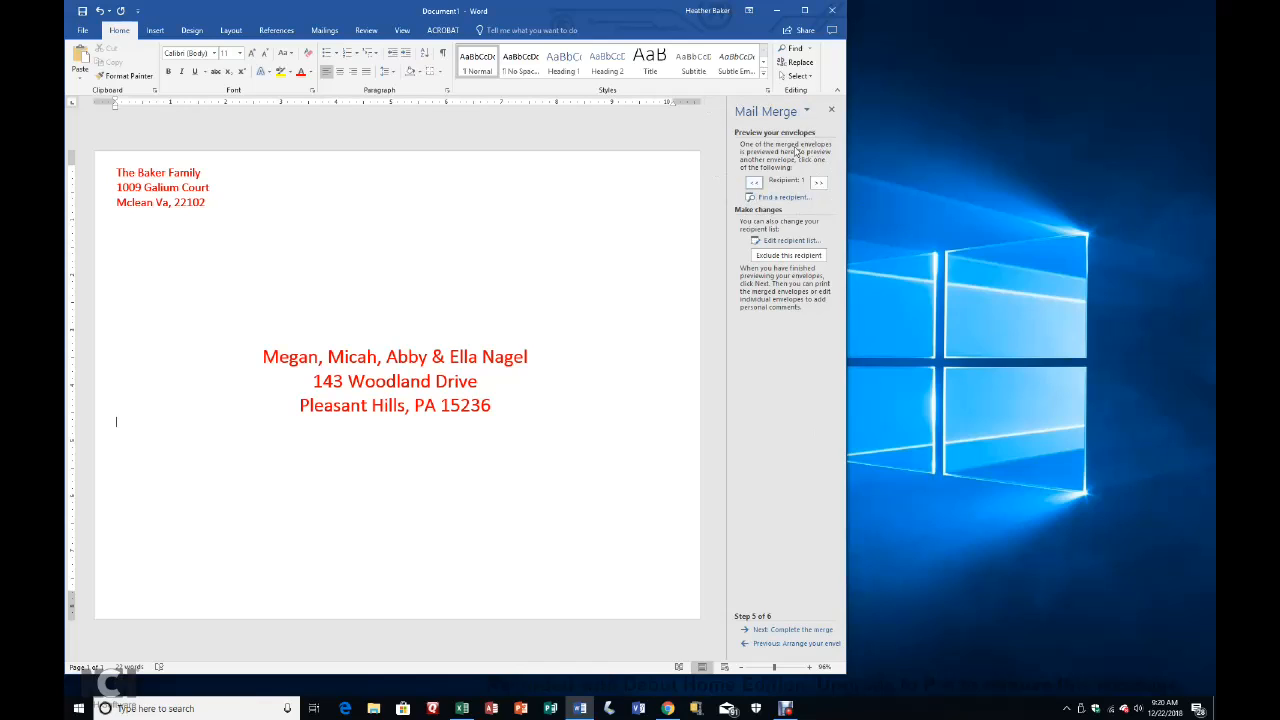
pyautogui.click(819, 185)
pyautogui.click(819, 185)
pyautogui.click(819, 185)
pyautogui.click(819, 185)
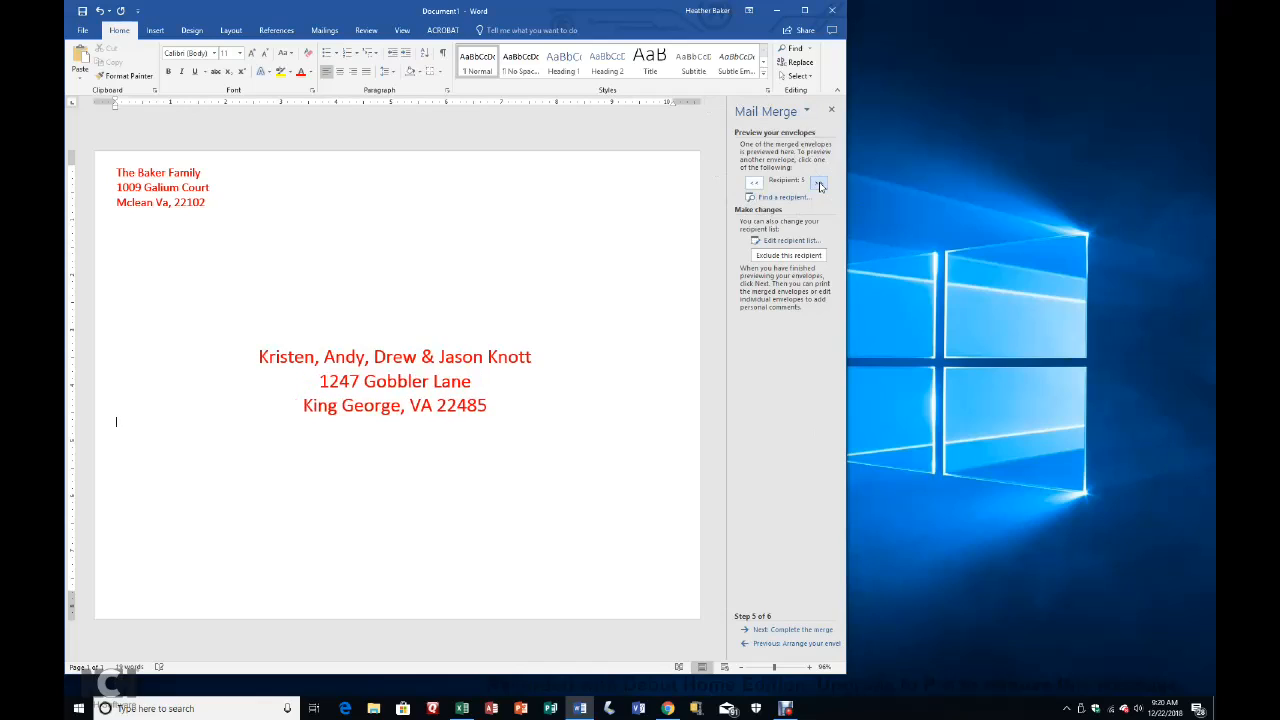
pyautogui.click(819, 185)
pyautogui.click(819, 185)
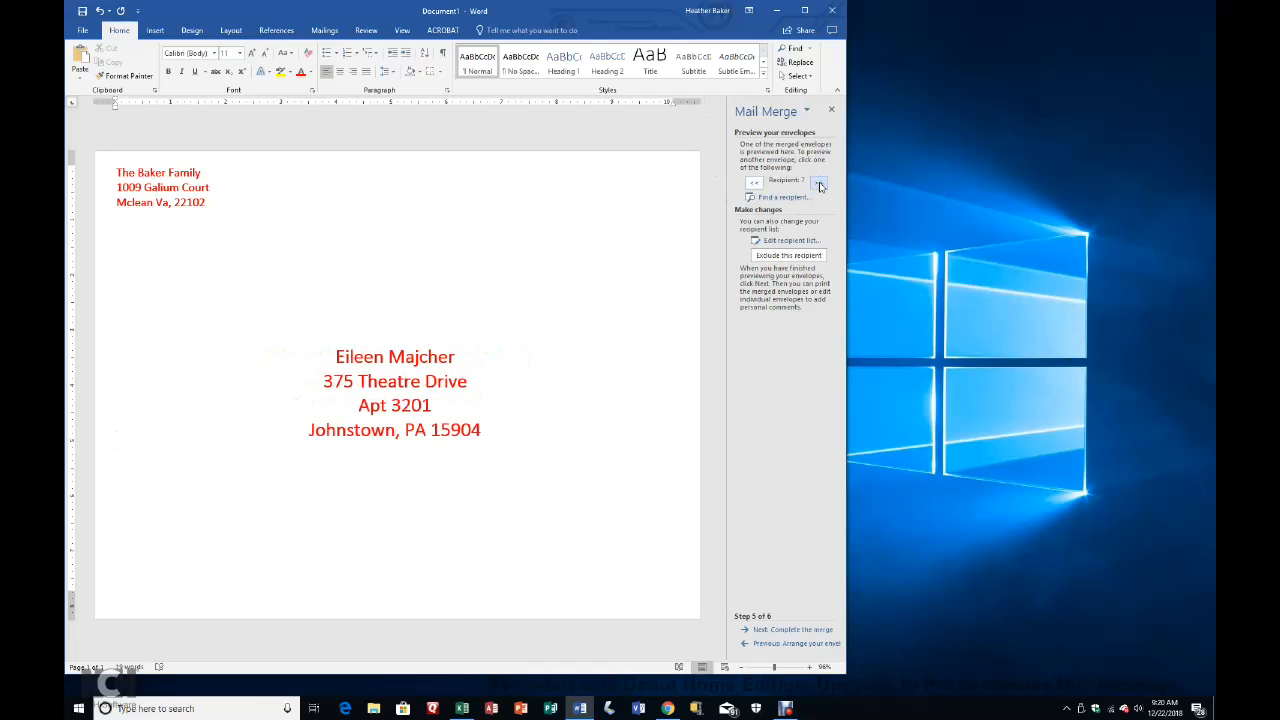
pyautogui.click(819, 185)
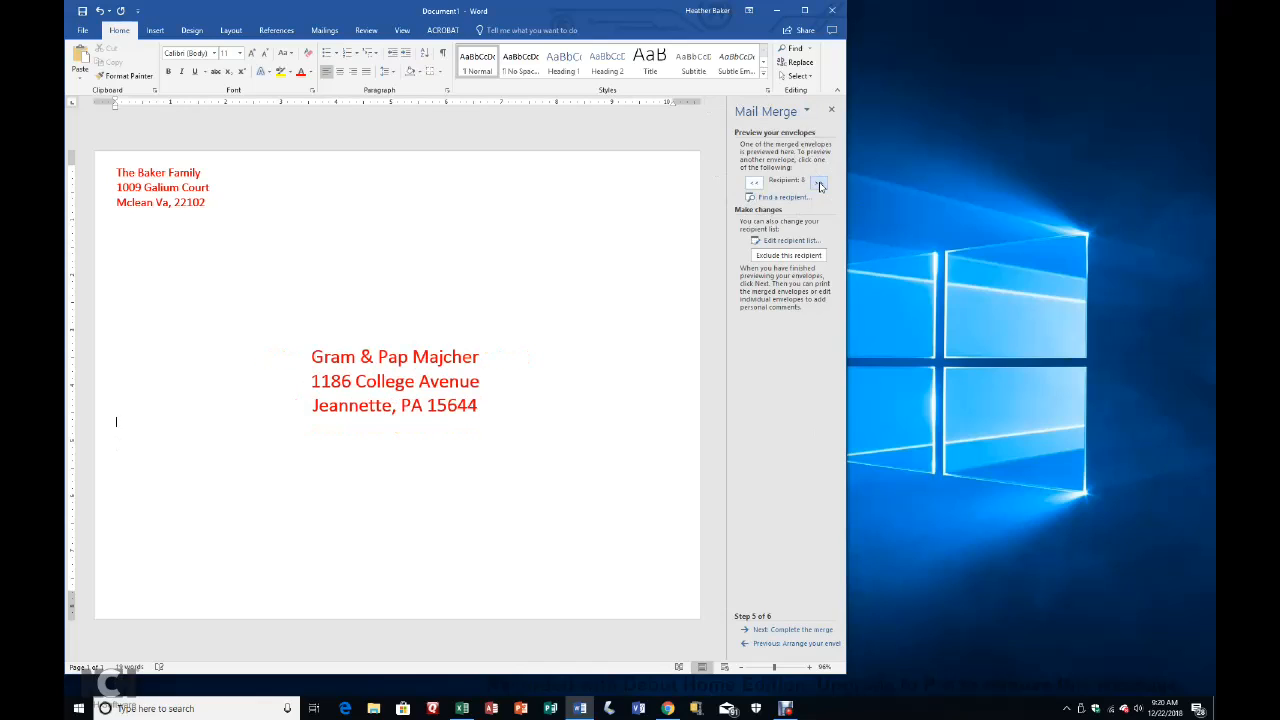
pyautogui.click(783, 630)
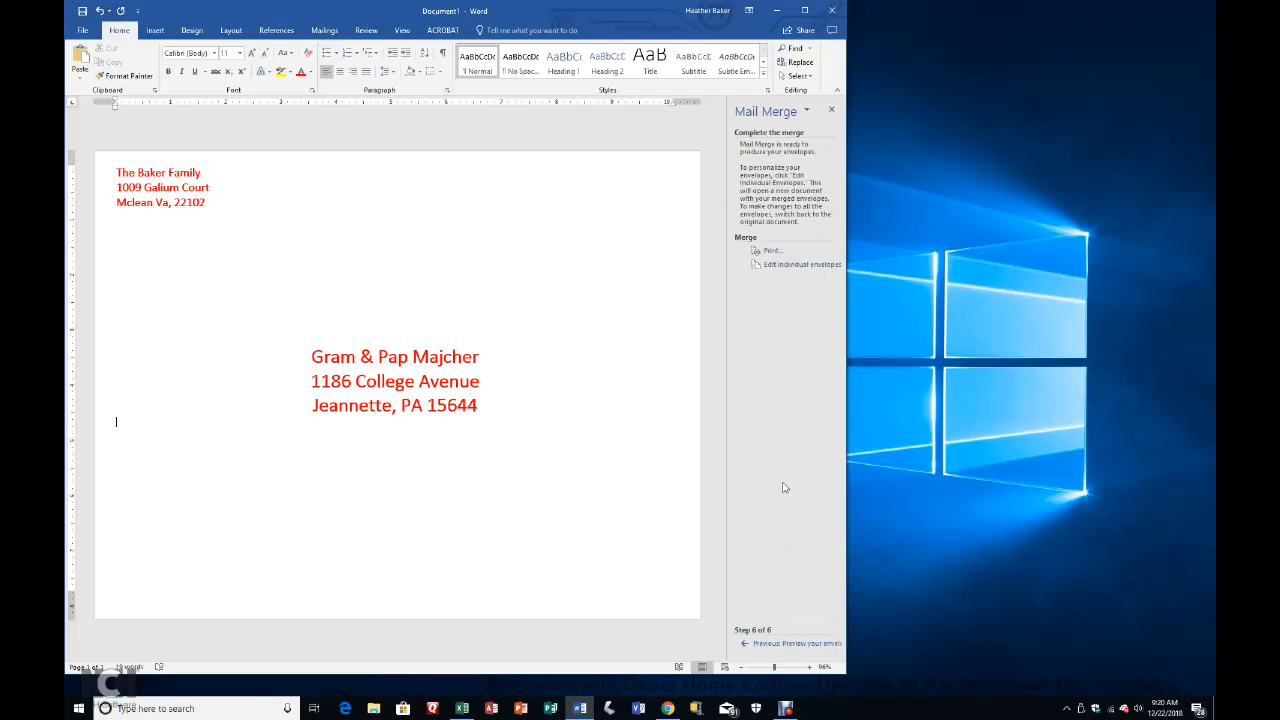
# Start merging the envelopes to the printer, bring up the print settings, and cancel without printing.
pyautogui.click(770, 251)
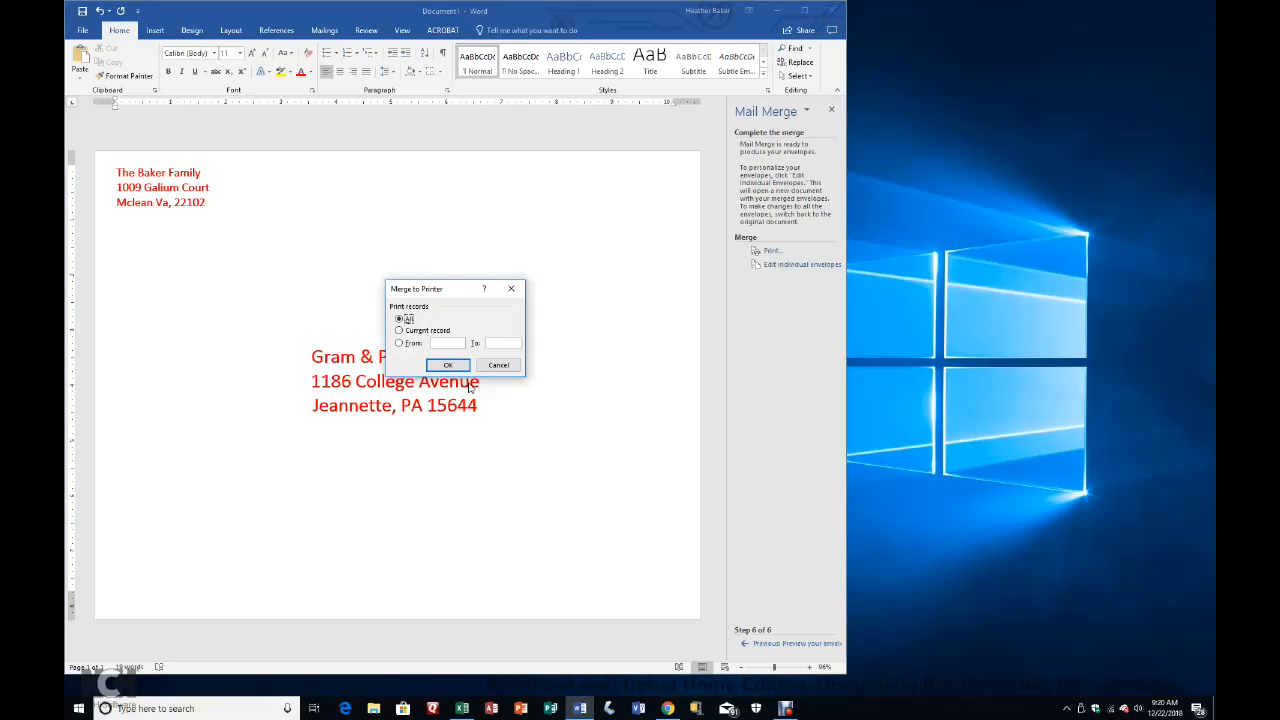
pyautogui.click(400, 344)
pyautogui.click(450, 366)
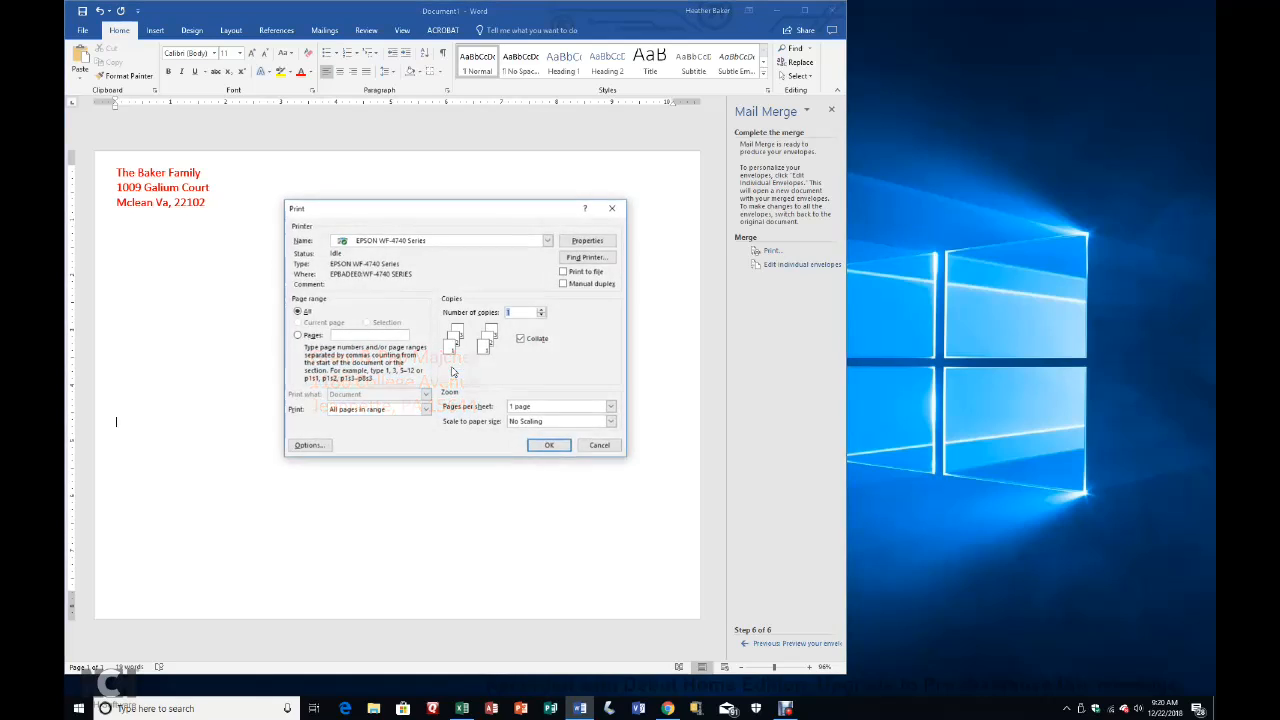
pyautogui.click(600, 448)
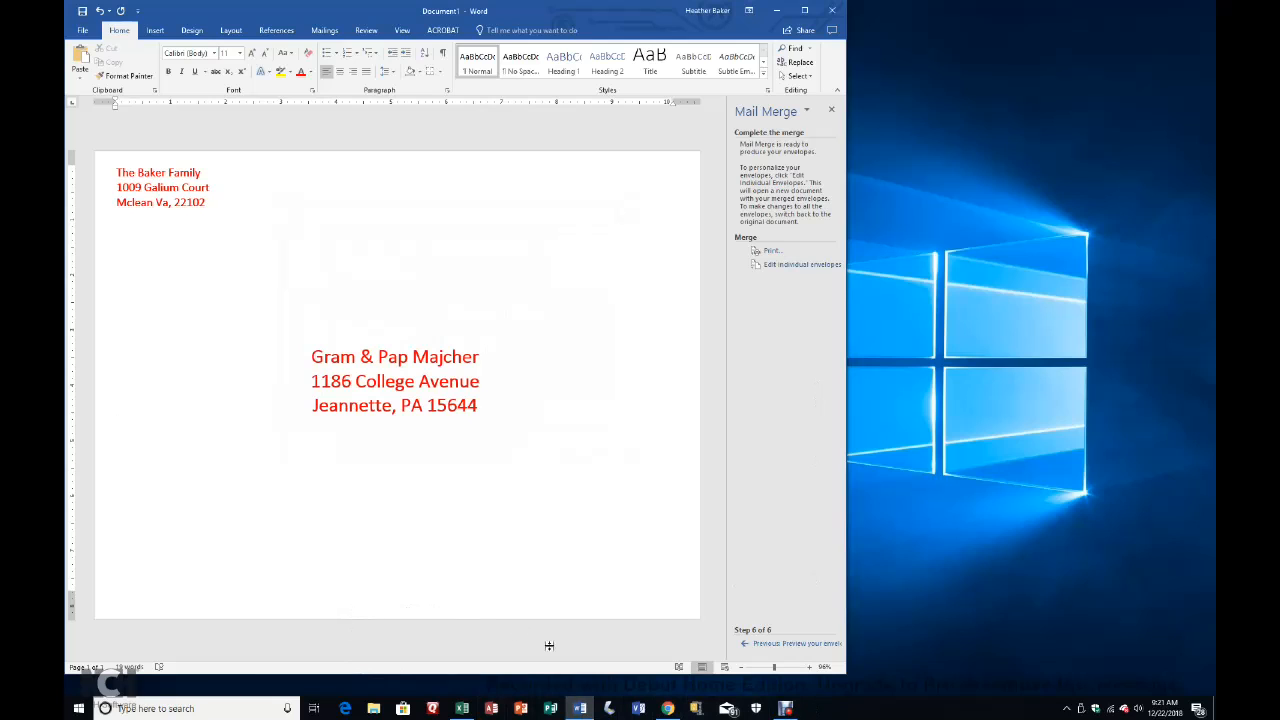
pyautogui.click(786, 710)
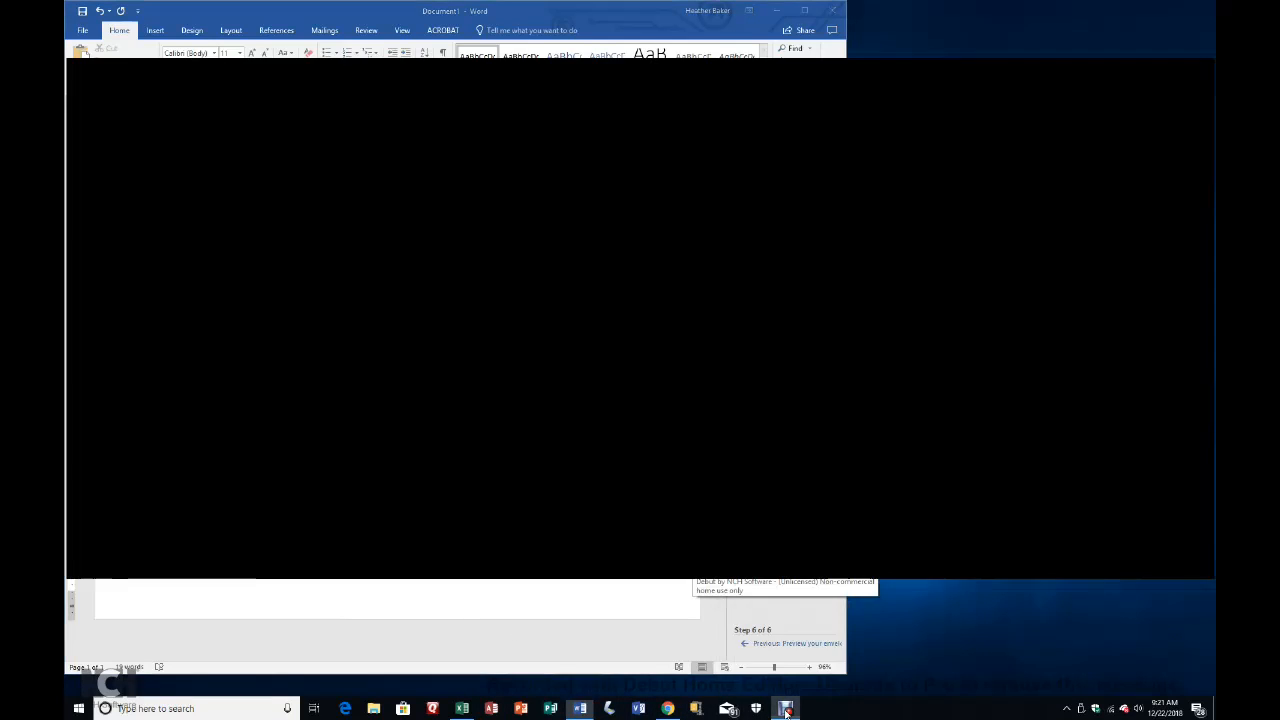